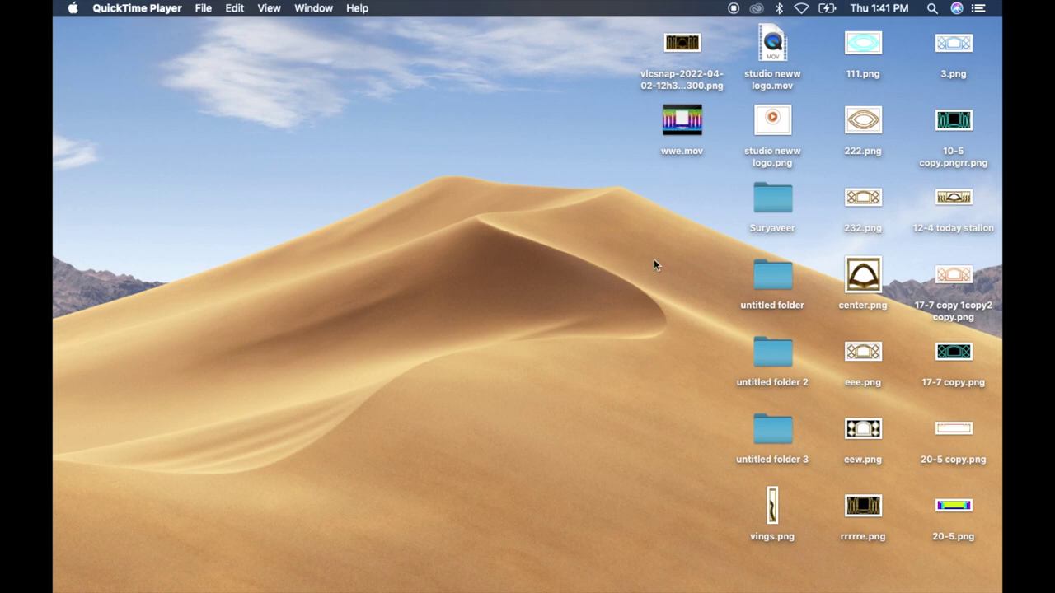
Switch to Adobe Photoshop CC 2019
key(F4)
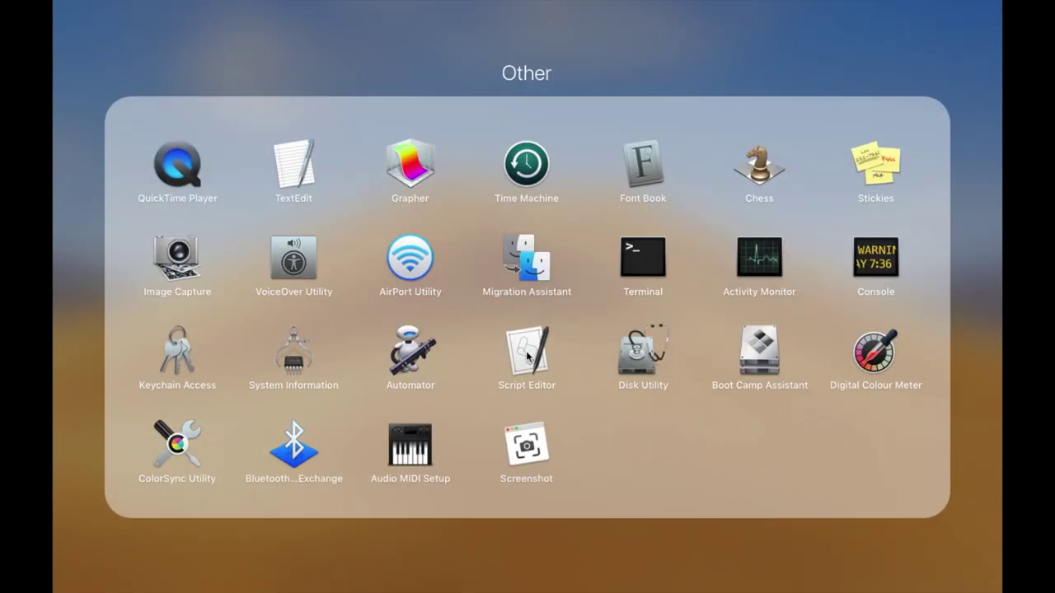
click(584, 567)
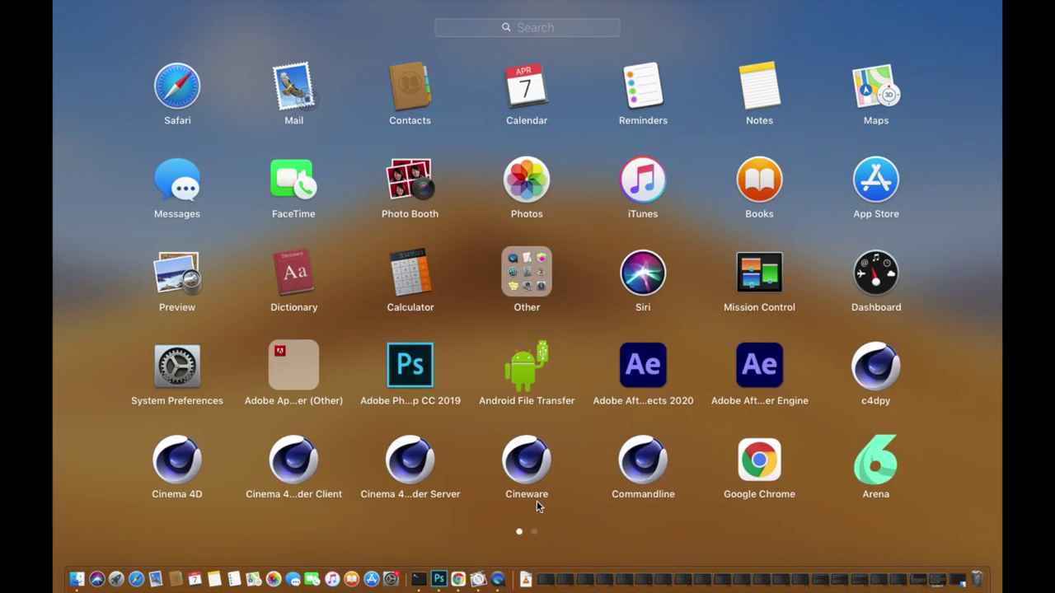
click(415, 364)
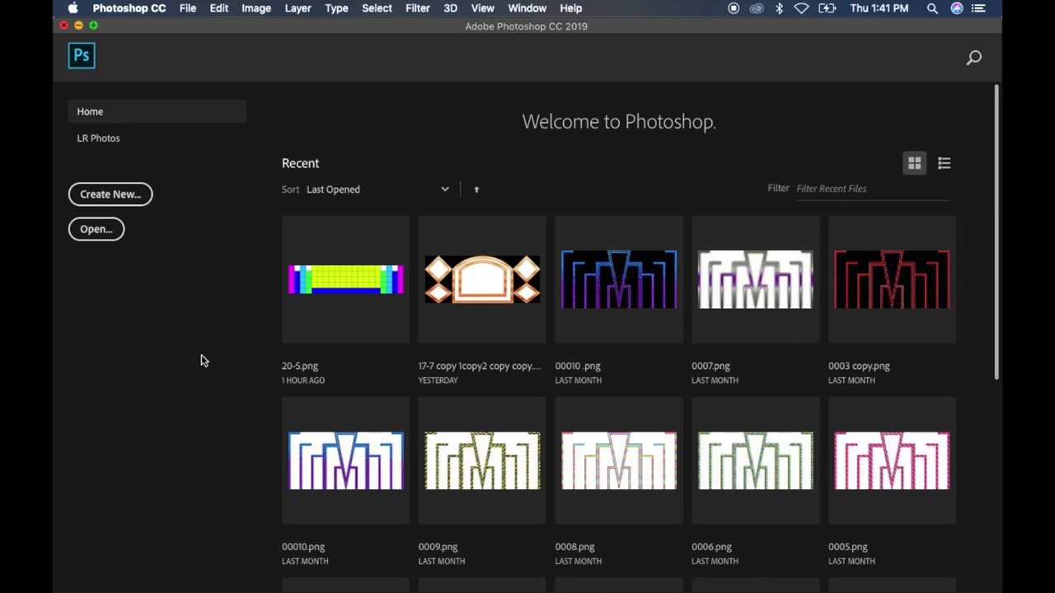
Create a new Film & Video document 96 px wide and 96 px high
click(121, 198)
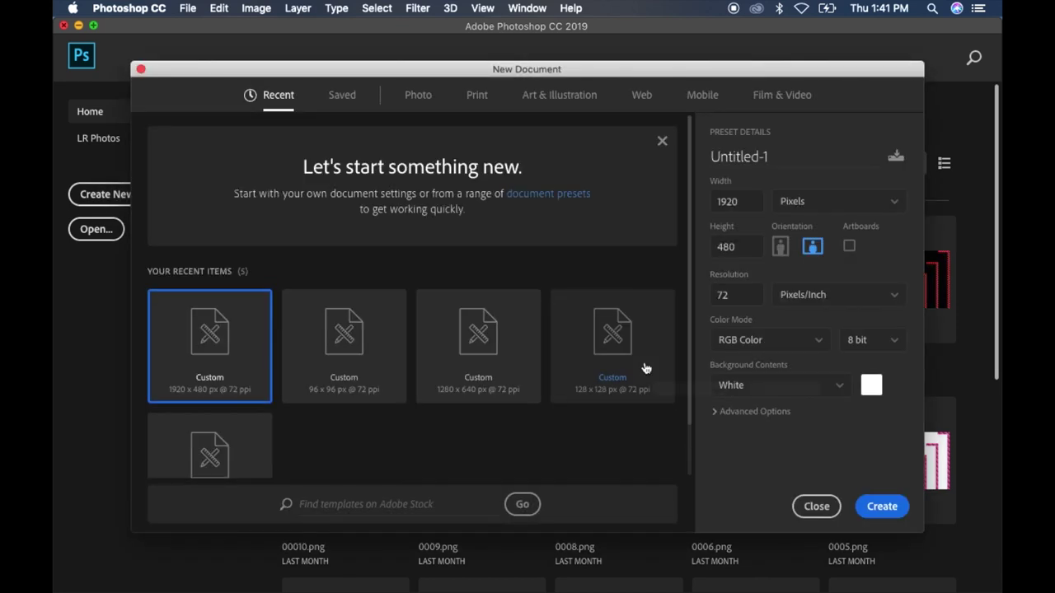
click(784, 98)
double_click(746, 203)
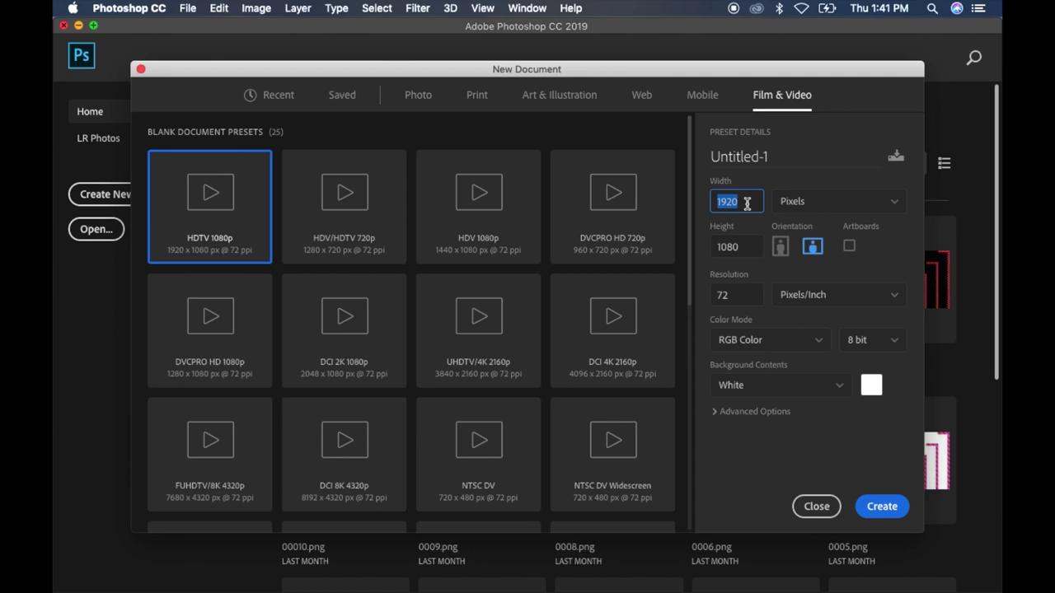
text(96)
double_click(749, 247)
text(96)
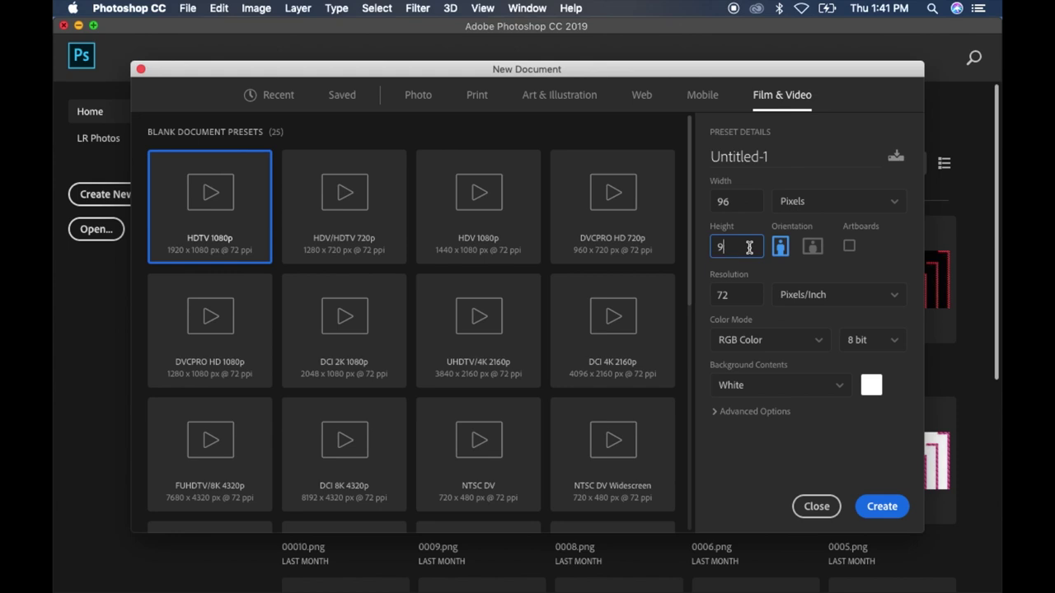
click(881, 507)
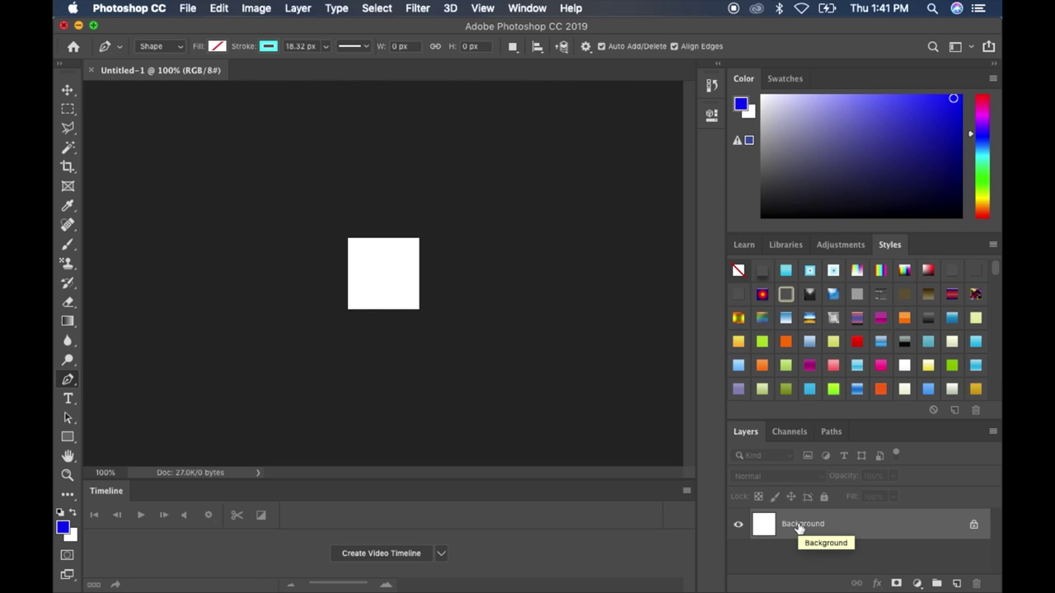
Copy the Background to a new layer and give the copy a 1 px black Stroke positioned Inside
drag(799, 526, 798, 524)
key(super+alt+shift+n)
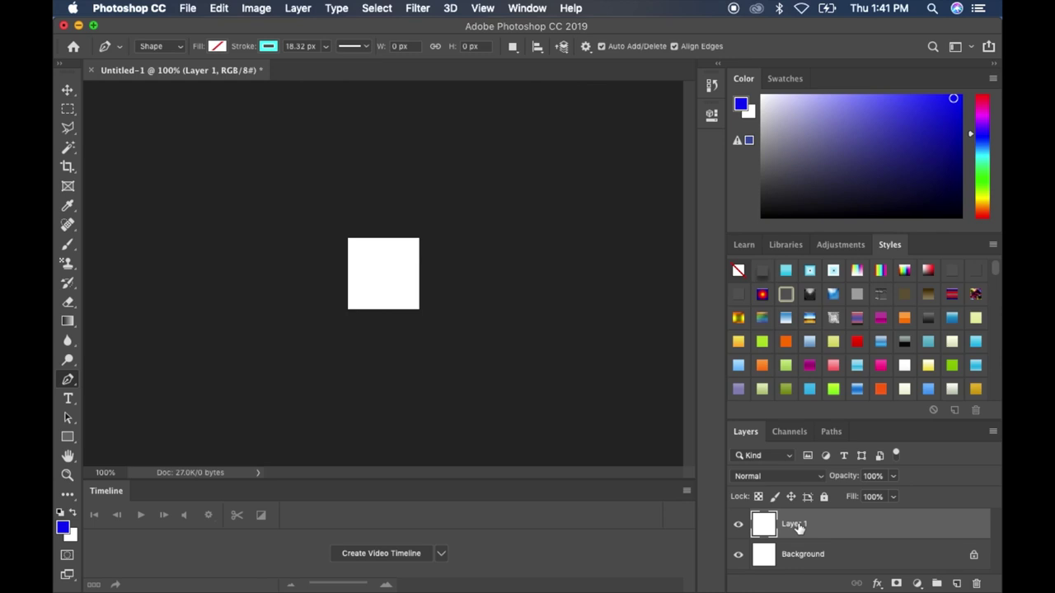
right_click(798, 528)
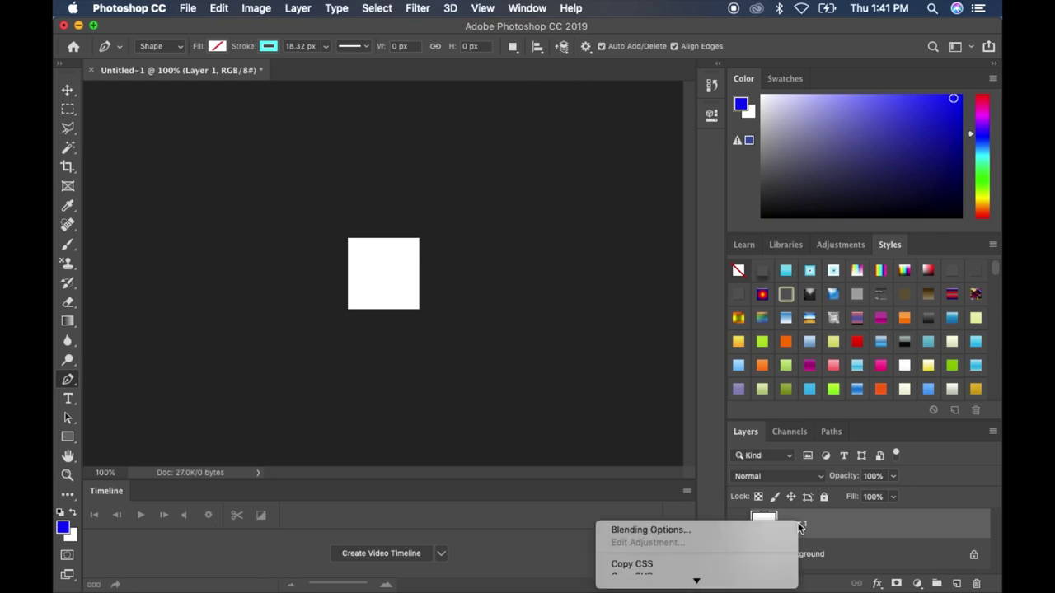
click(537, 423)
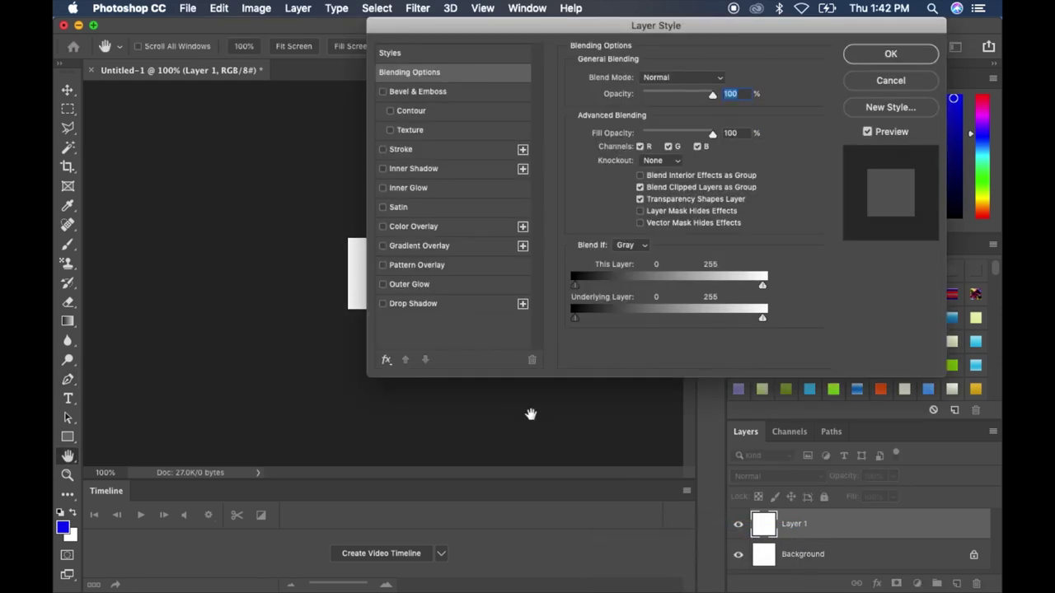
click(453, 150)
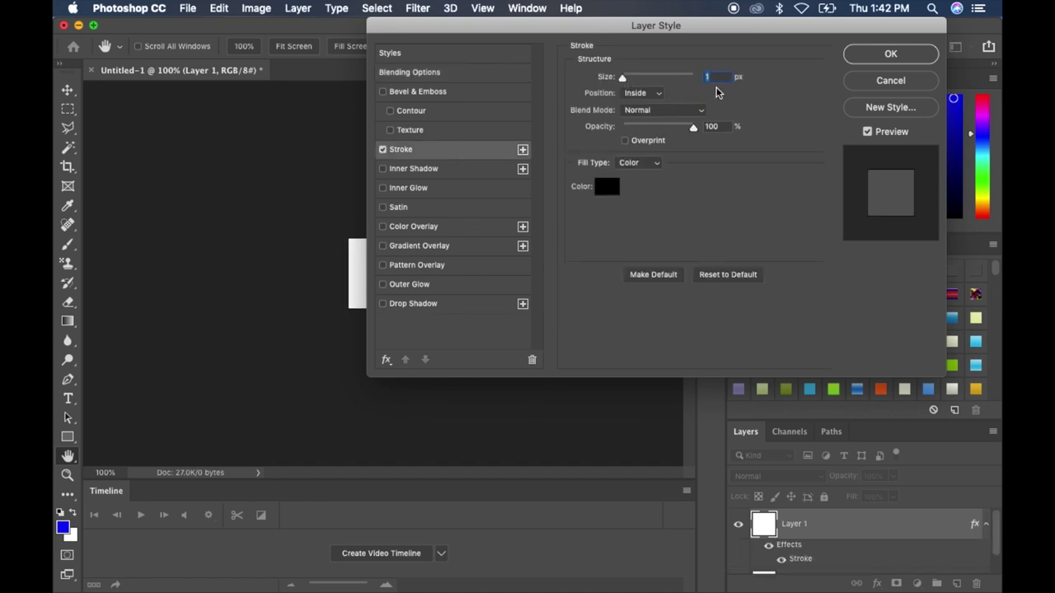
click(892, 55)
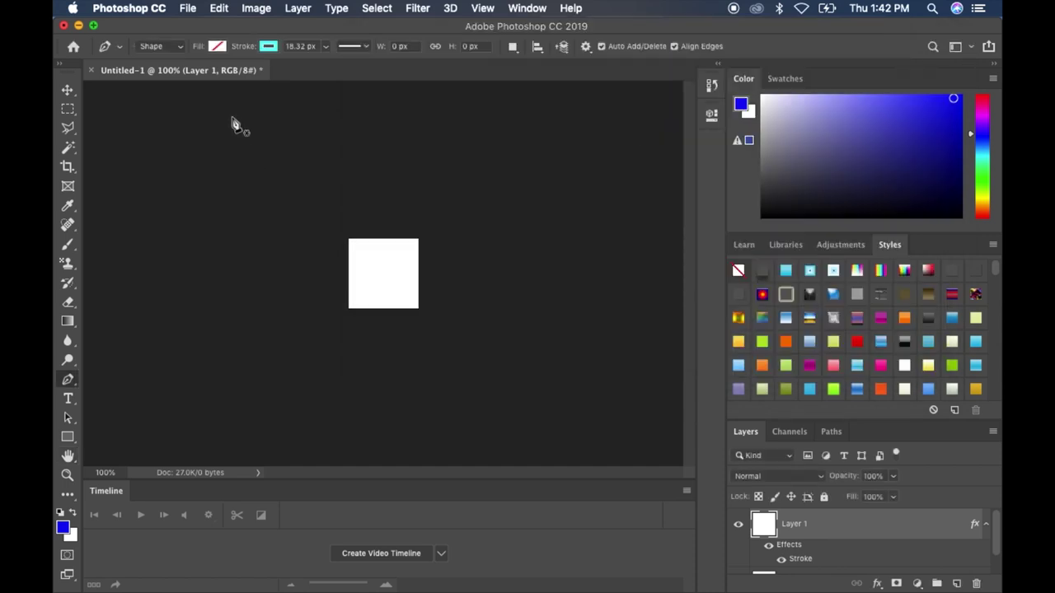
Define the outlined square as a pattern and close its document without saving
click(221, 10)
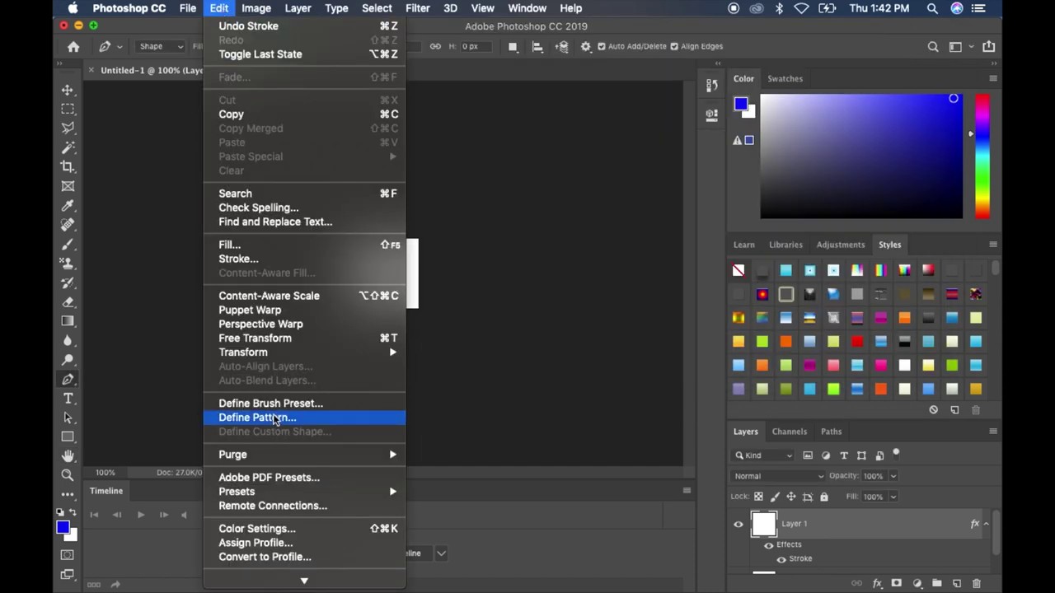
click(273, 417)
click(688, 277)
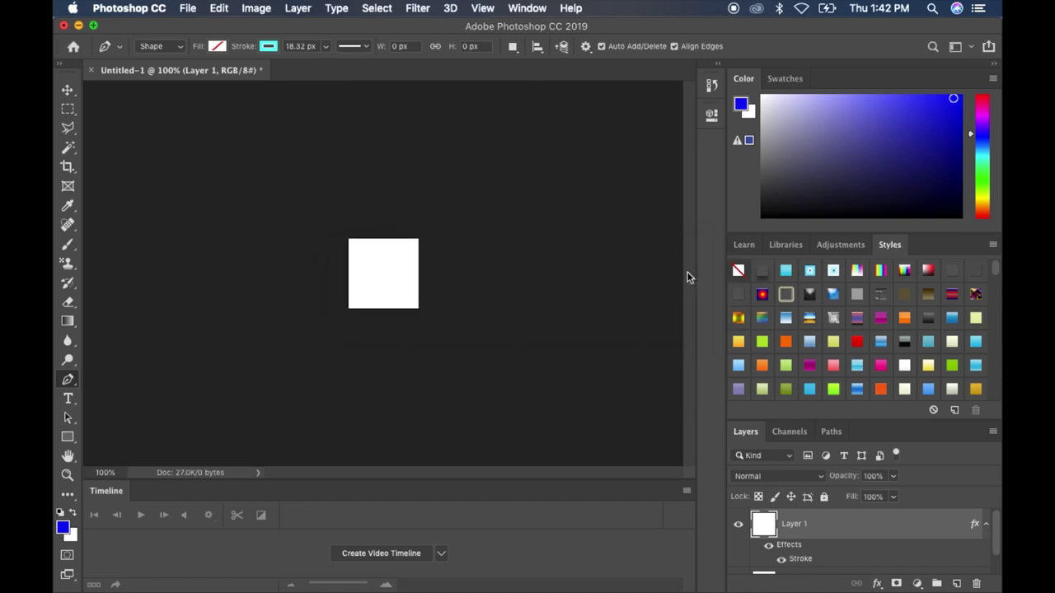
click(93, 71)
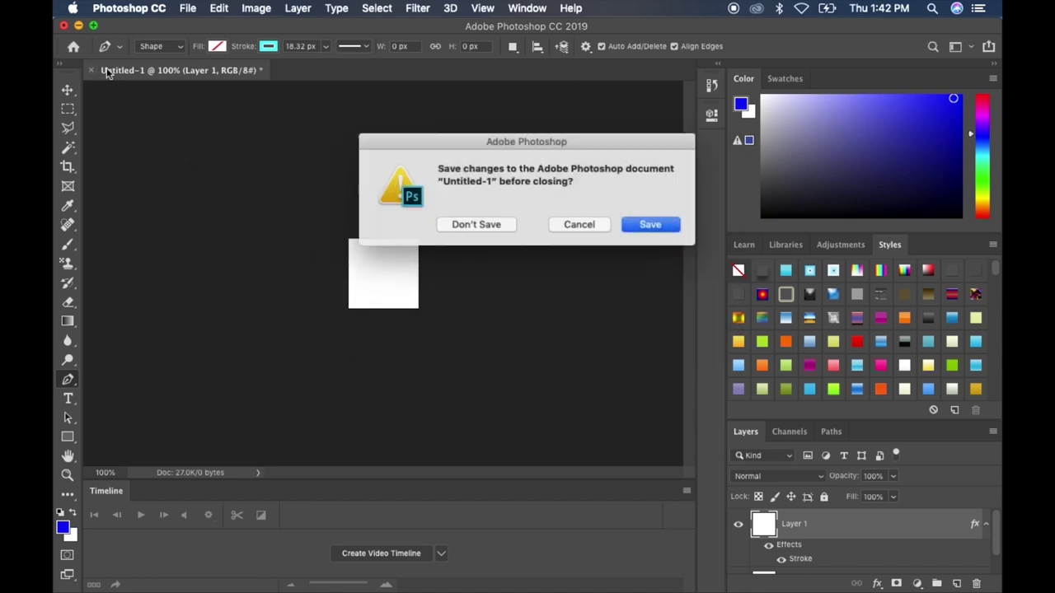
click(482, 225)
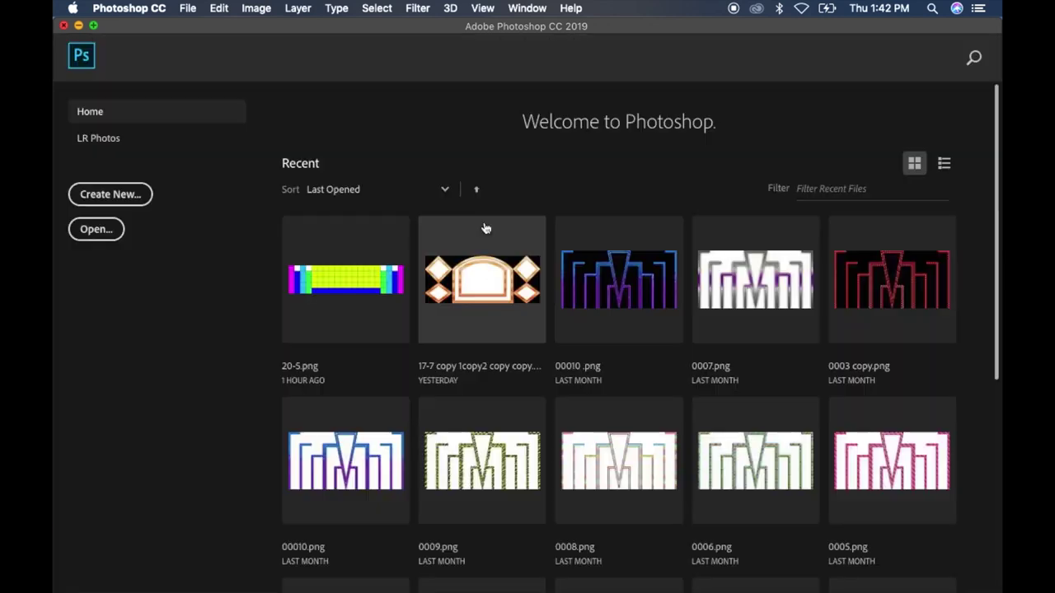
Create a new Film & Video document 1344 px wide and 384 px high
click(126, 196)
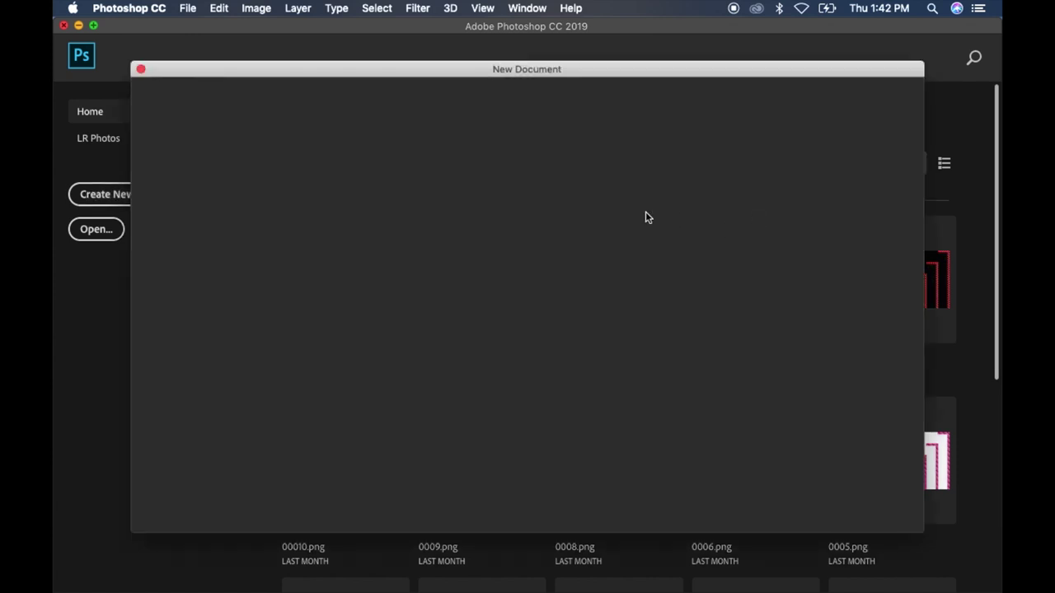
click(781, 96)
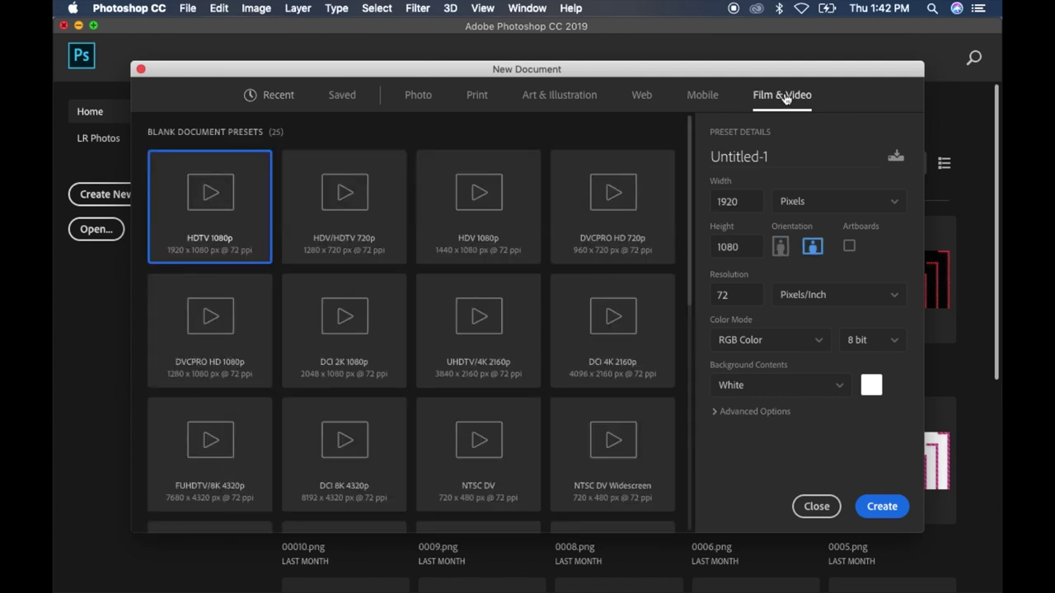
double_click(744, 201)
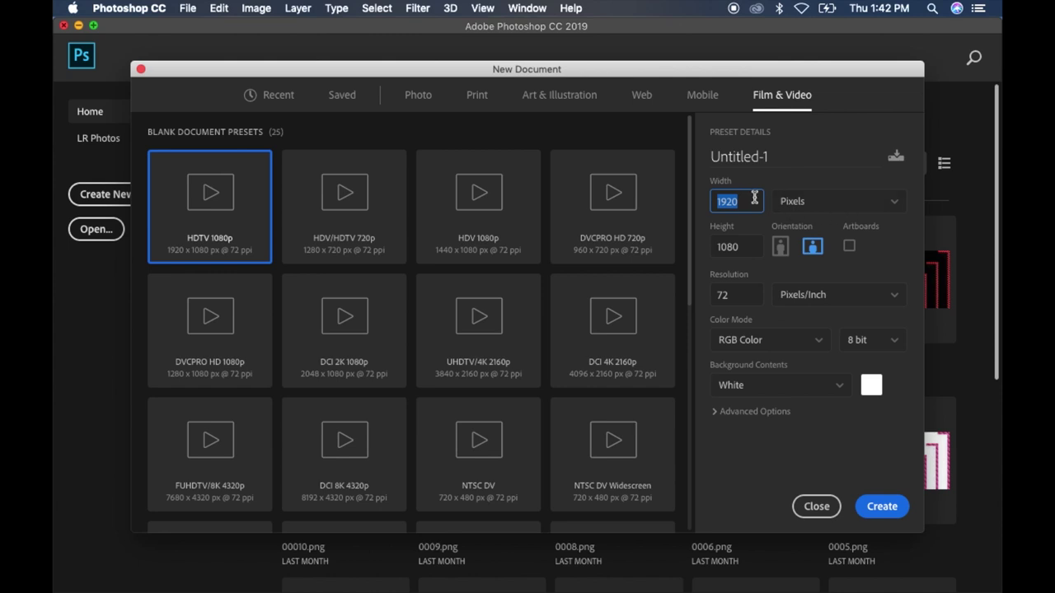
text(1344)
click(748, 247)
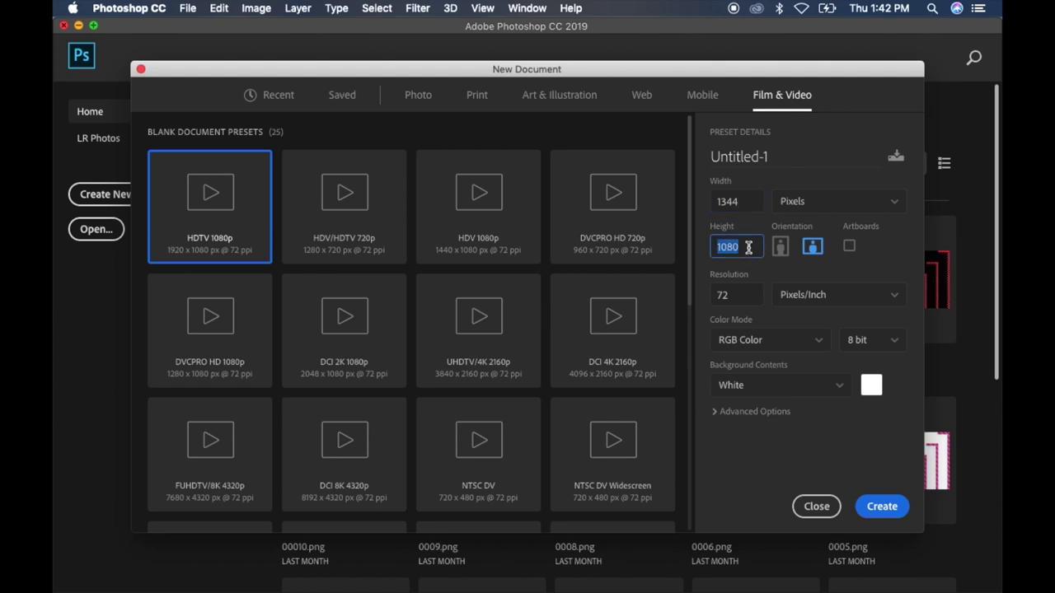
text(384)
click(882, 507)
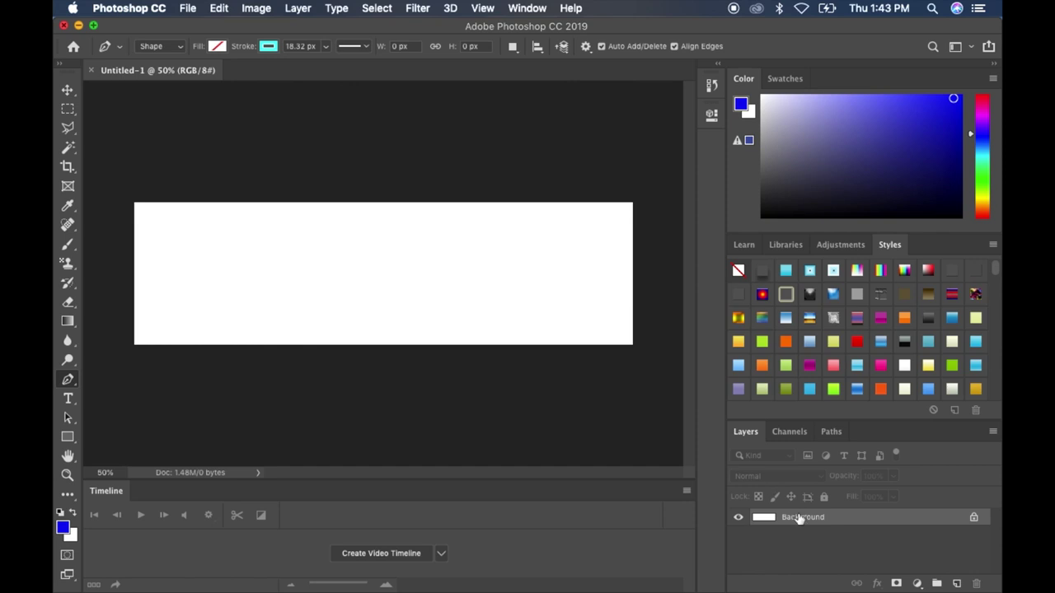
Copy the Background of the 1344 x 384 px document to a new layer
right_click(799, 518)
click(777, 539)
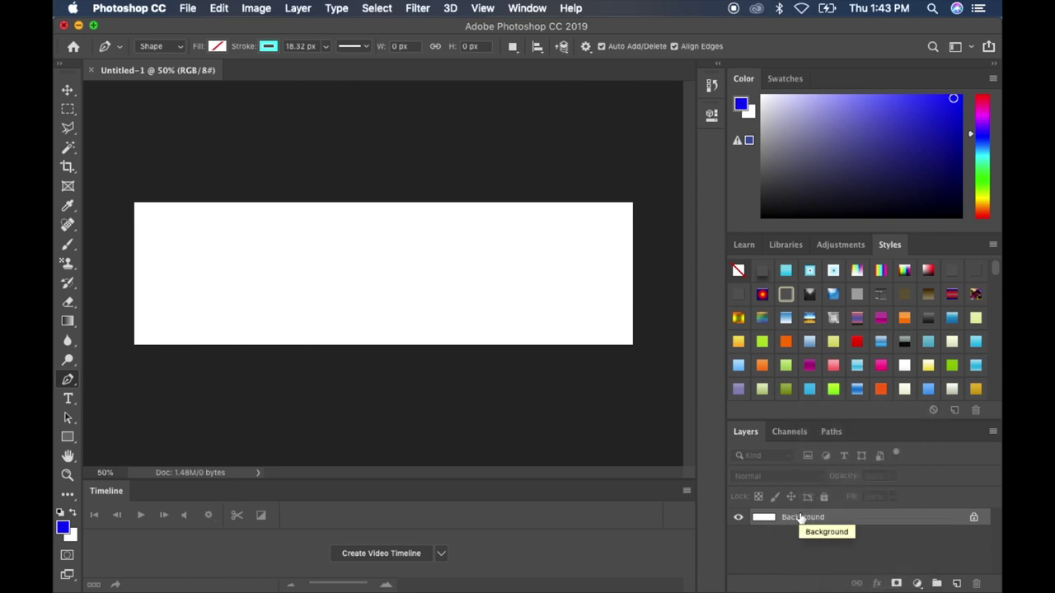
key(super+shift+alt+n)
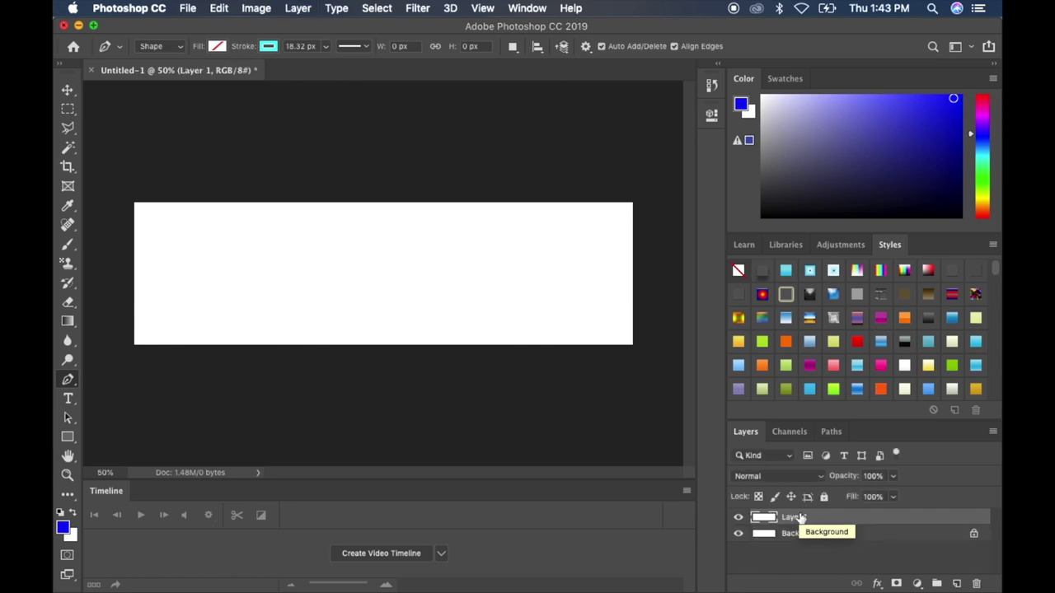
Apply a Pattern Overlay to Layer 1 using the 96 by 96 pixel Pattern 3
right_click(789, 517)
click(765, 519)
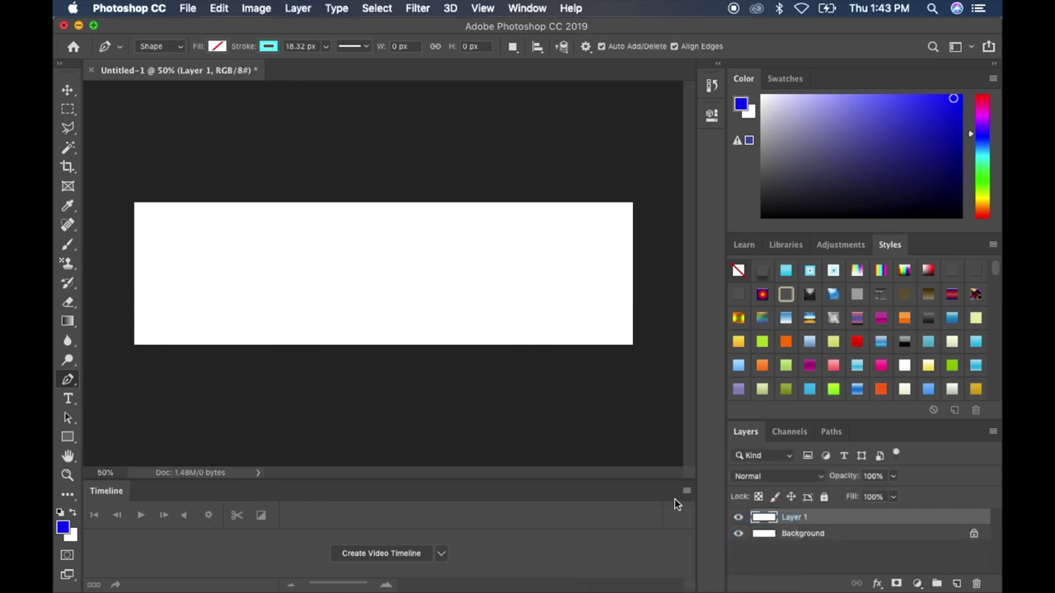
click(453, 269)
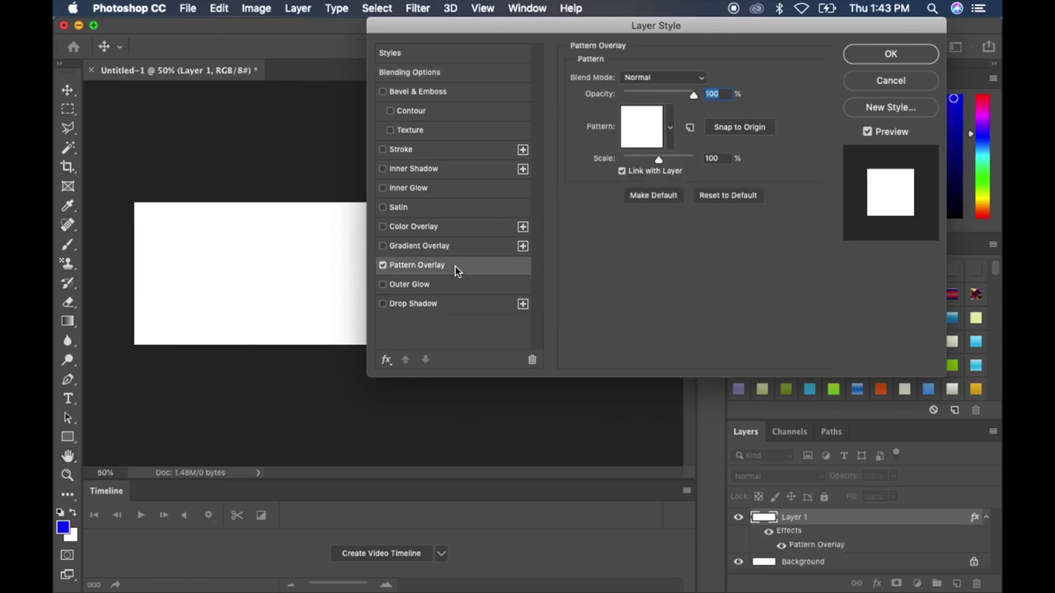
click(670, 128)
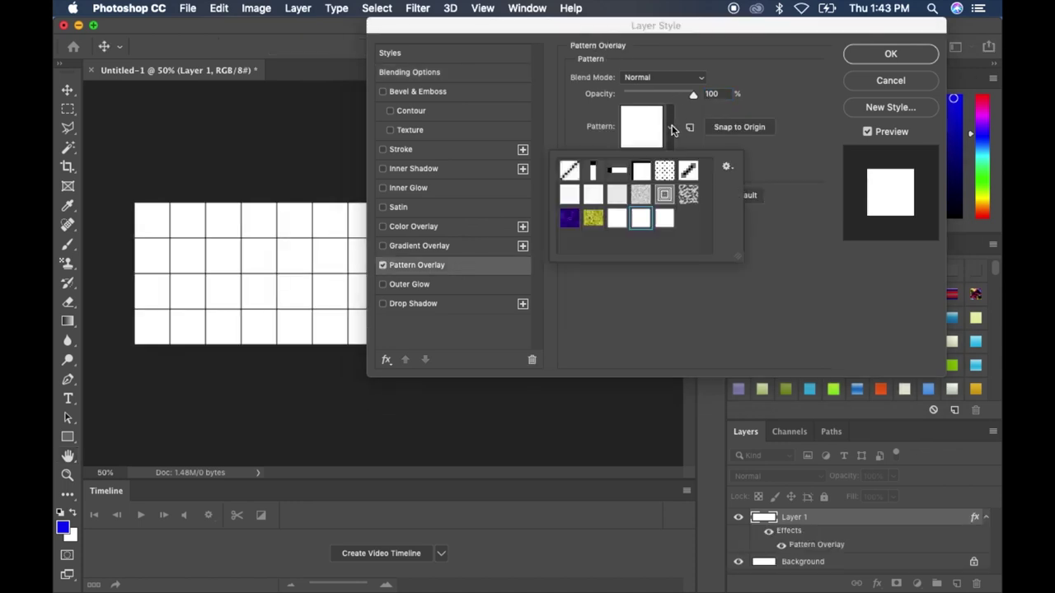
click(666, 220)
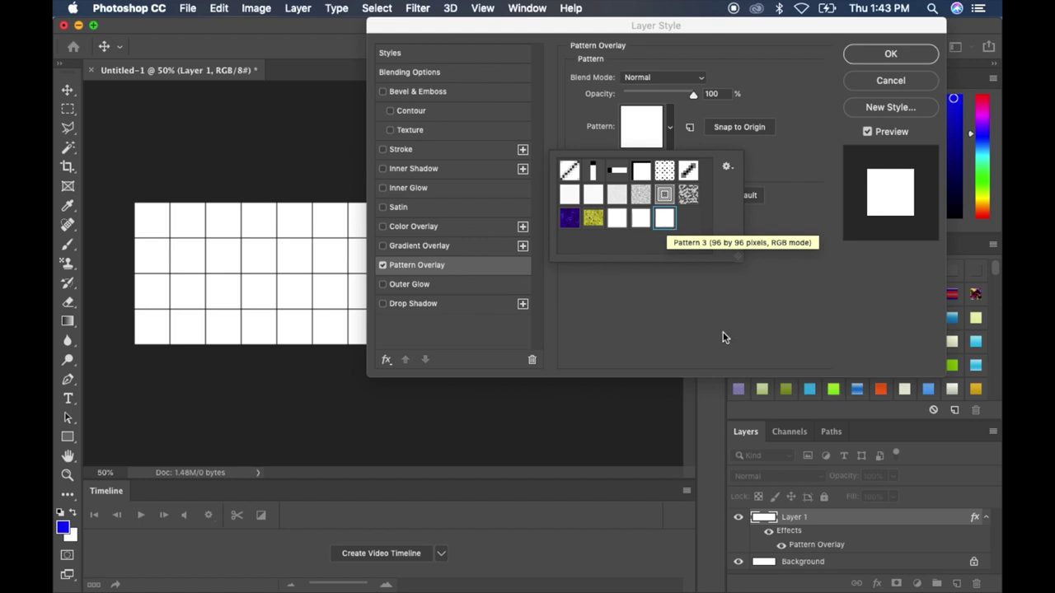
click(878, 60)
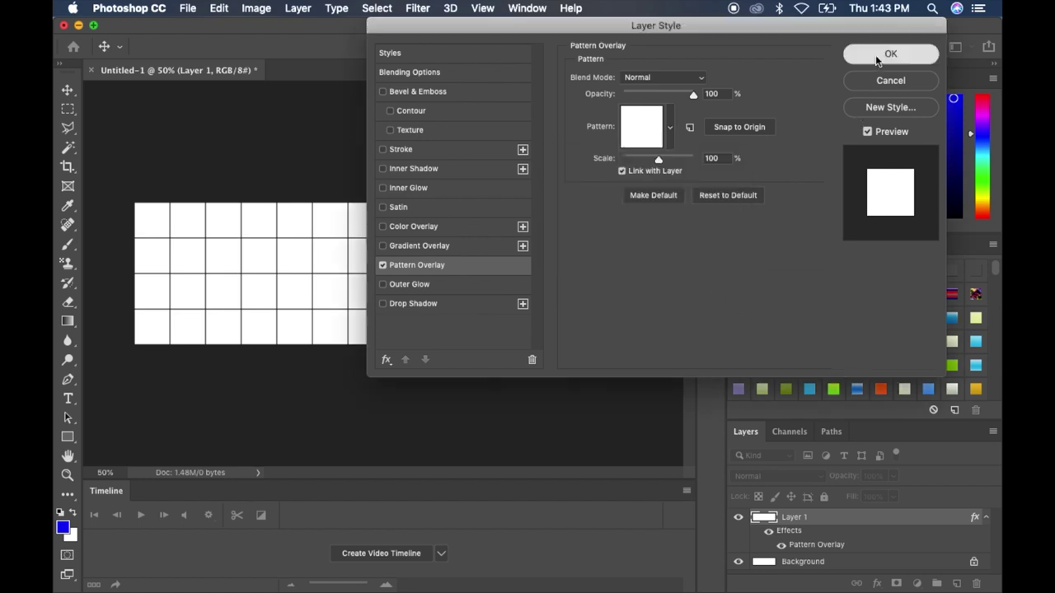
click(877, 59)
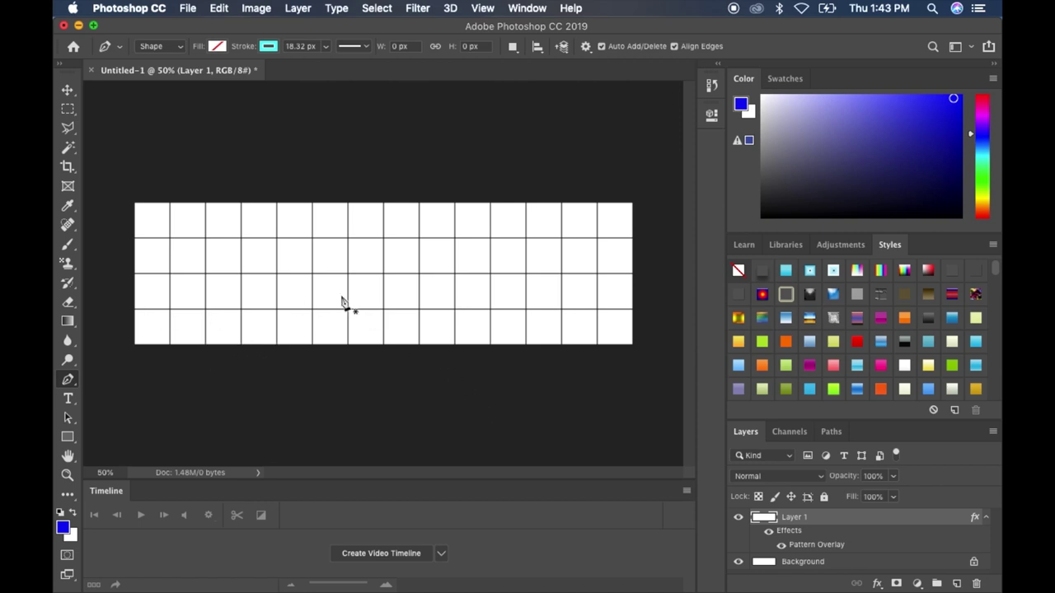
Save the grid image to the Desktop as a PNG named 13-4 with the Large file size option
click(191, 10)
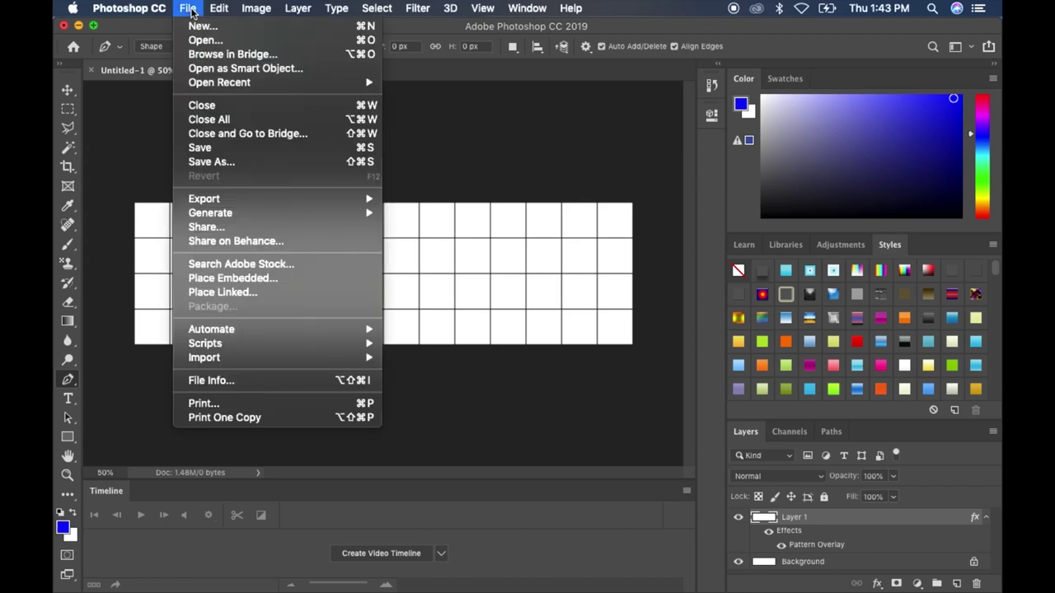
click(205, 168)
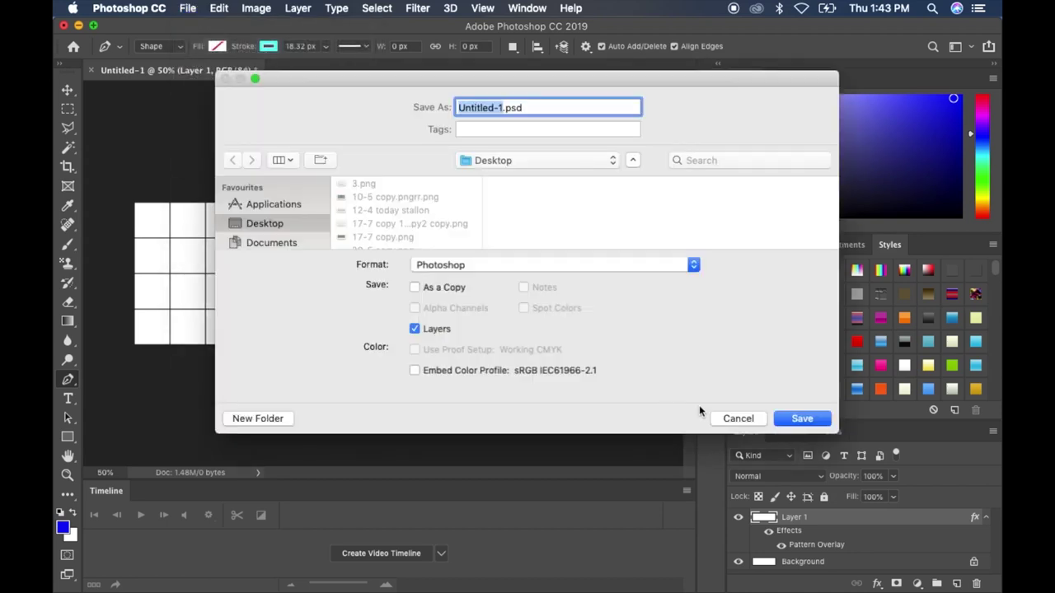
click(549, 265)
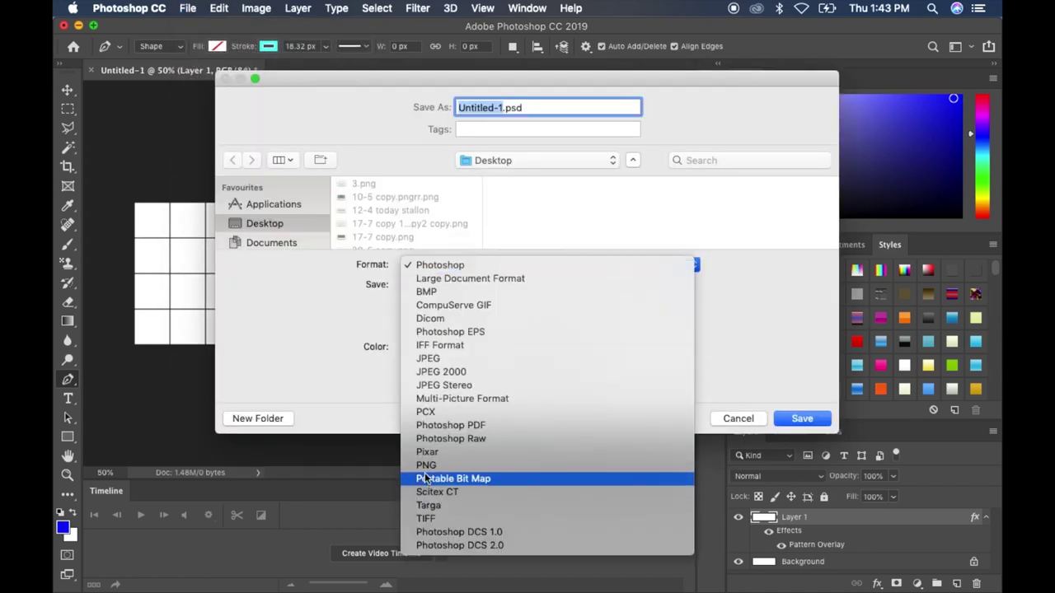
click(560, 465)
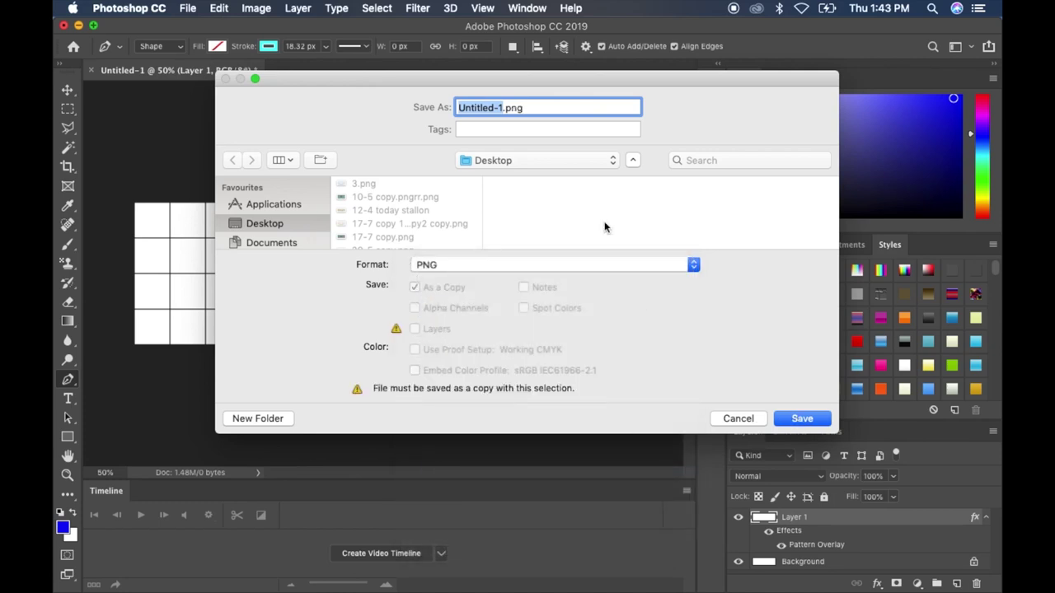
text(13)
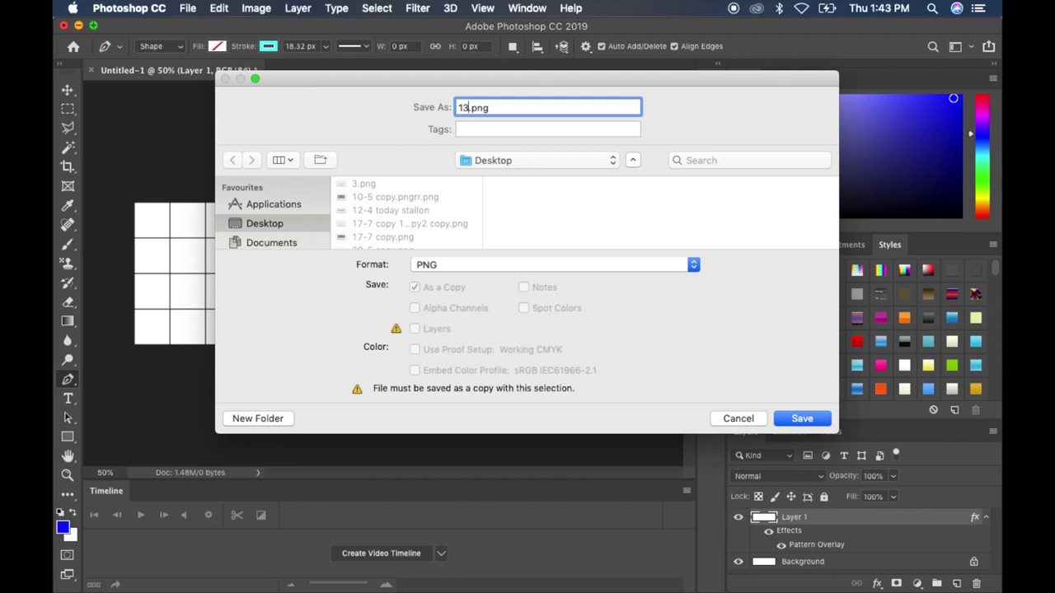
text(0)
key(BackSpace)
text(-5)
key(BackSpace)
text(4)
click(818, 420)
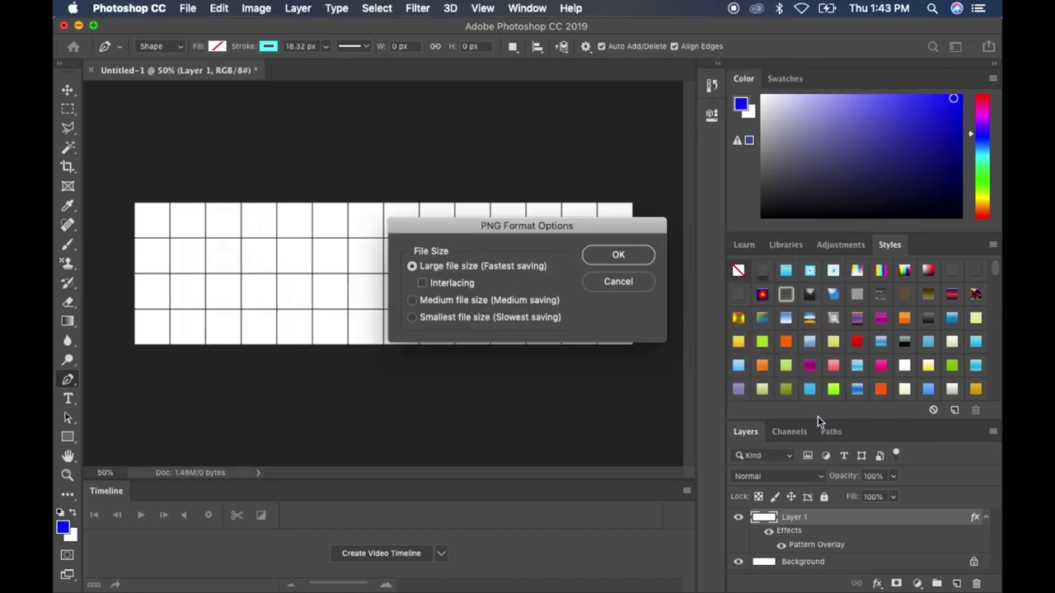
click(615, 256)
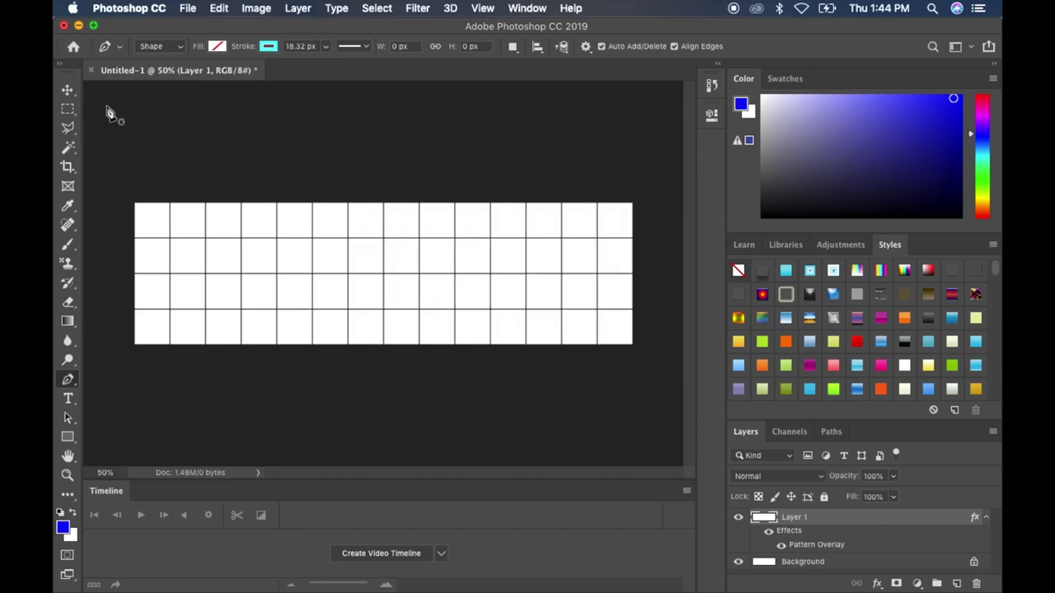
Close the untitled grid document without saving and open 13-4.png from the Desktop
click(90, 70)
click(462, 227)
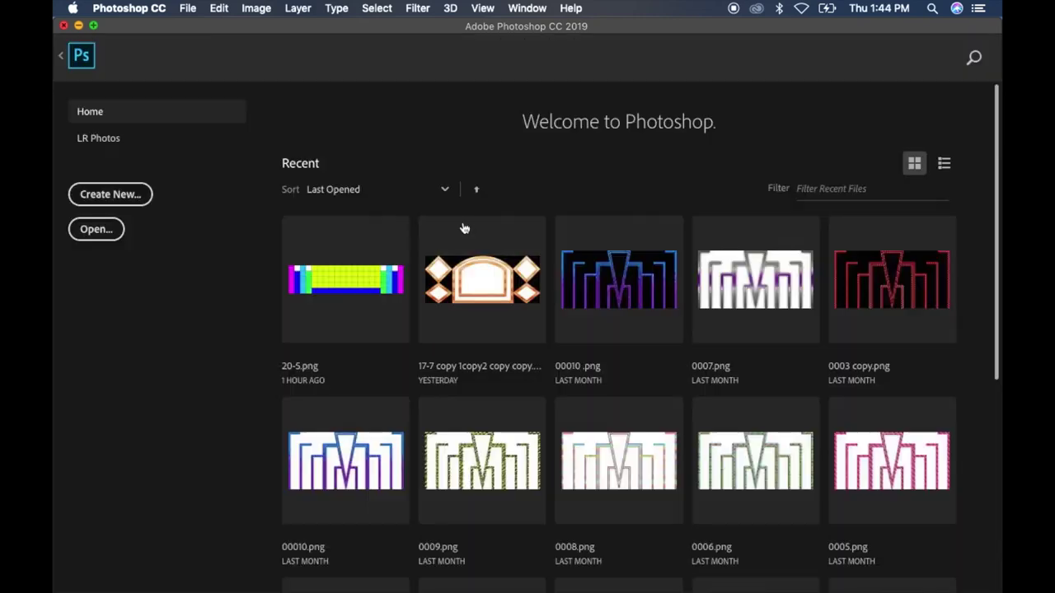
click(114, 228)
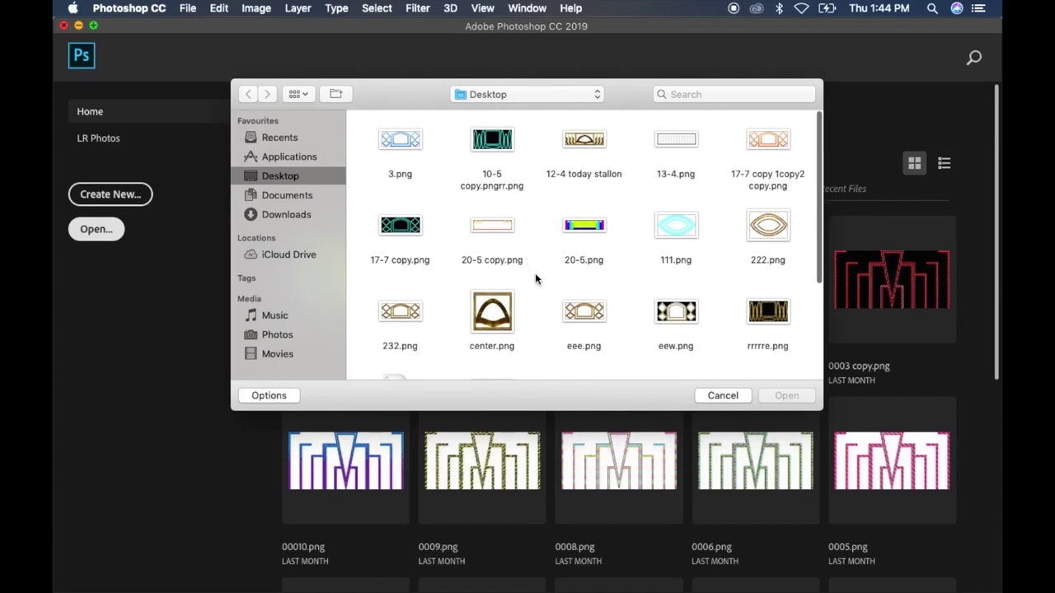
click(674, 146)
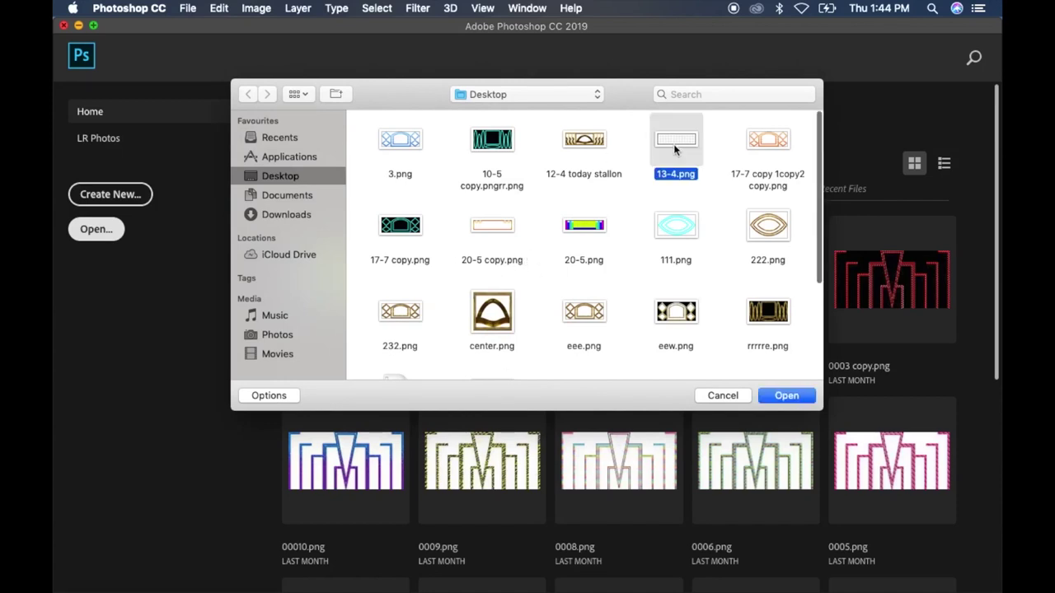
click(783, 396)
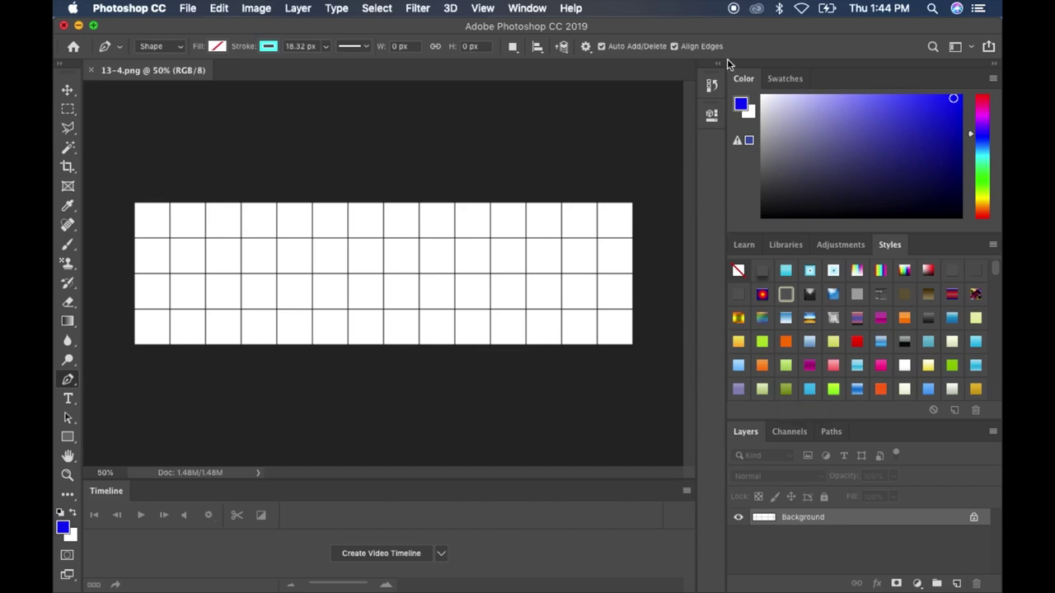
Place gate 52.png from the Desktop's untitled folder 3 into the 13-4.png document
drag(737, 29, 492, 29)
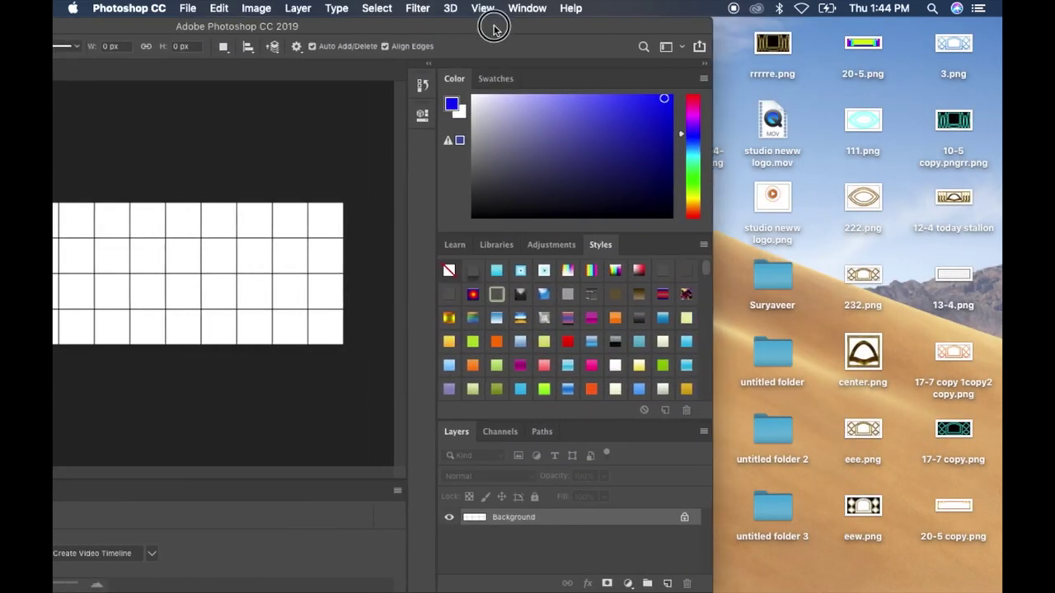
double_click(772, 513)
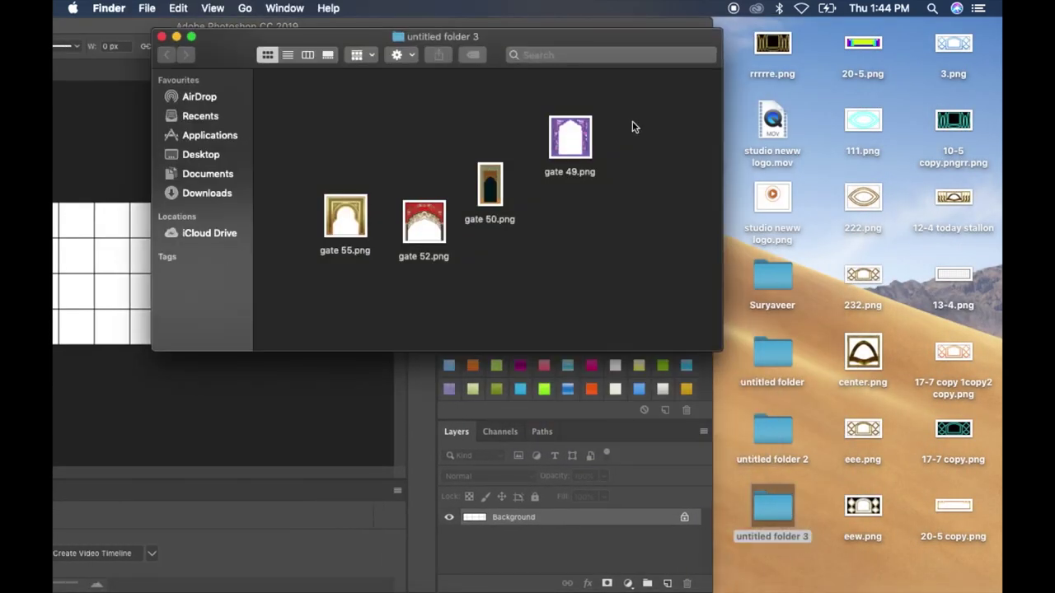
drag(572, 33, 872, 29)
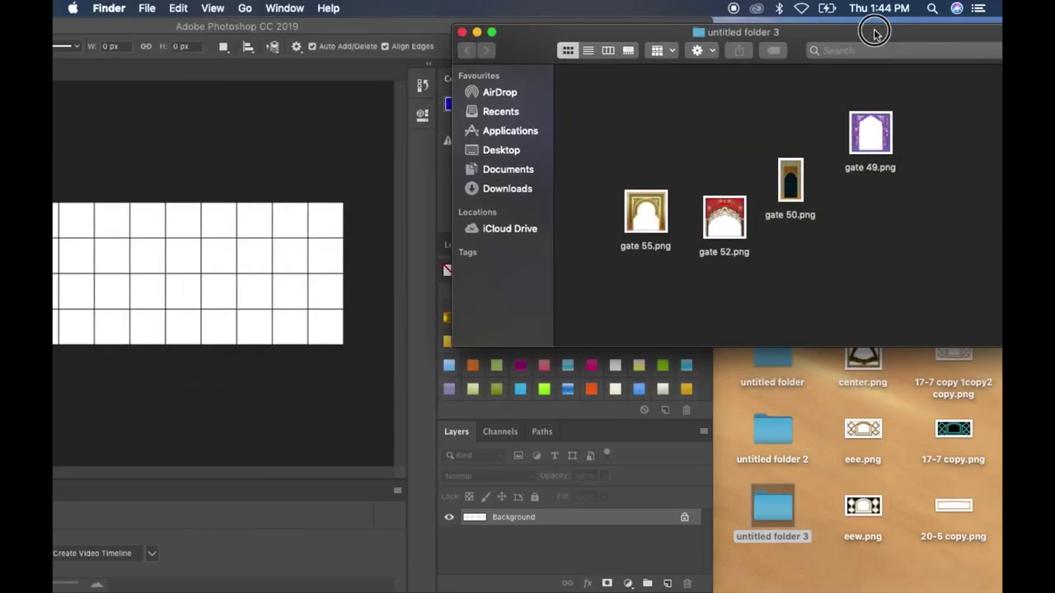
click(730, 224)
click(730, 221)
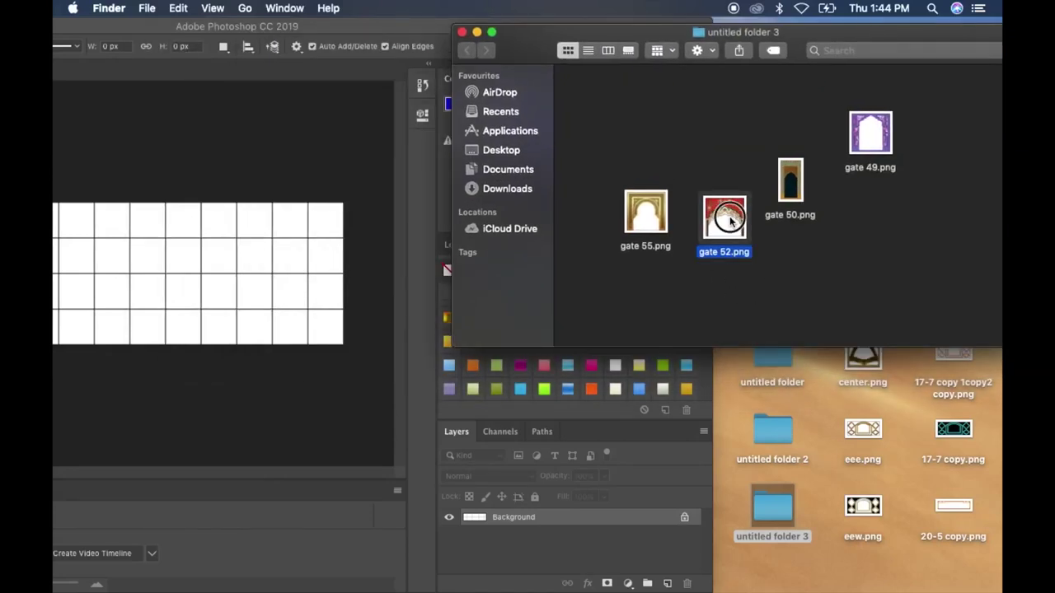
drag(730, 221, 148, 283)
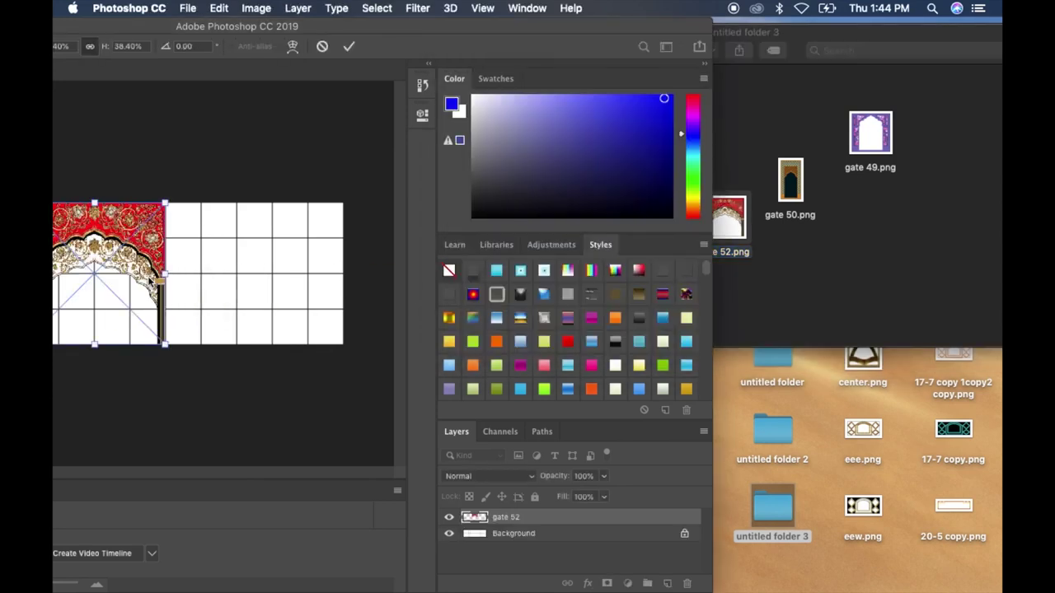
double_click(370, 33)
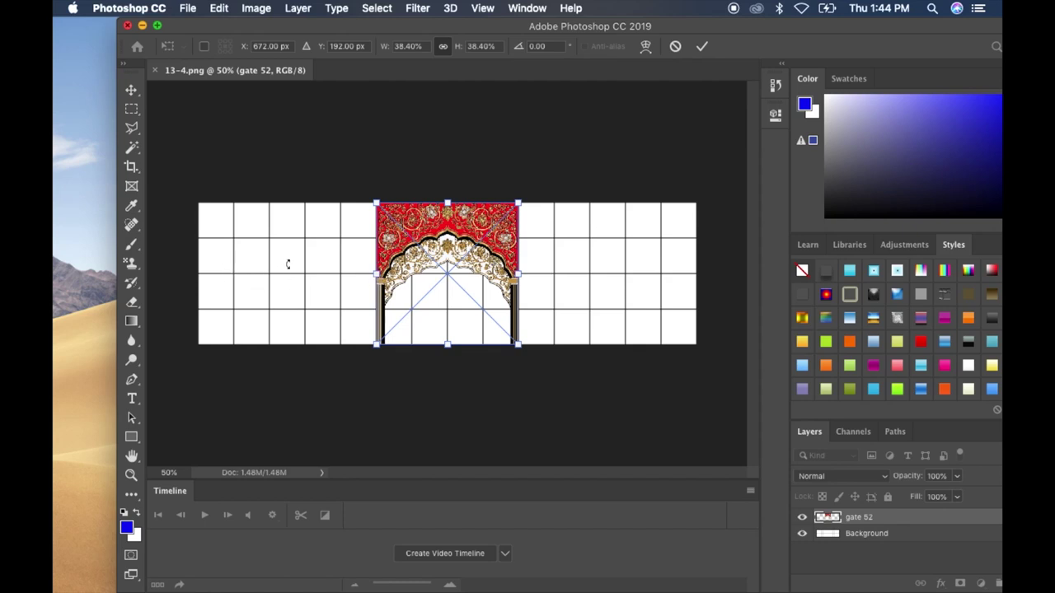
Widen the placed gate 52 image by about one grid column on each side, to a width of 57.00%
drag(377, 274, 340, 268)
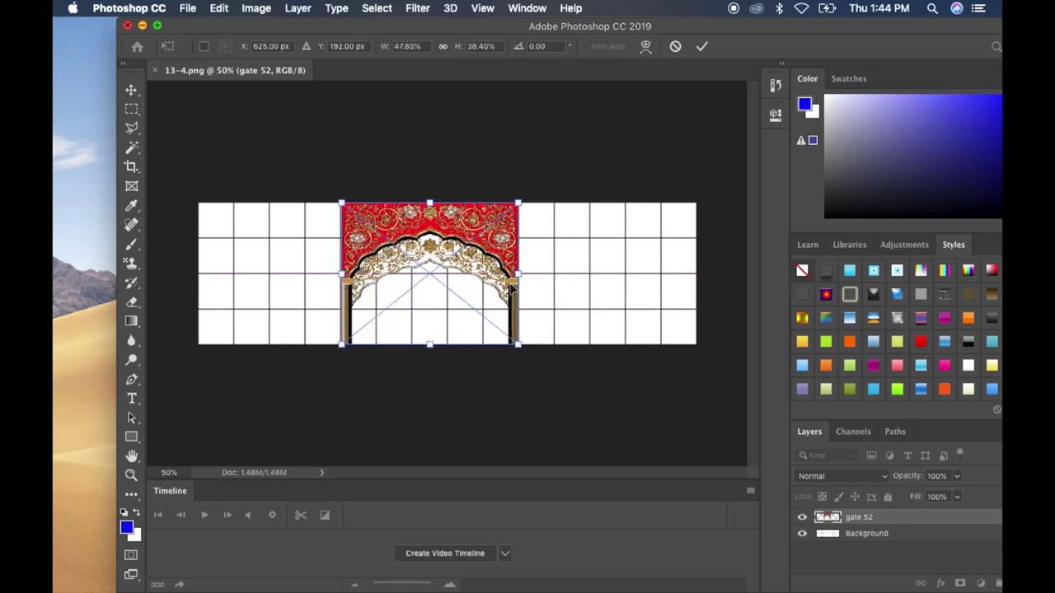
drag(517, 274, 552, 274)
click(557, 274)
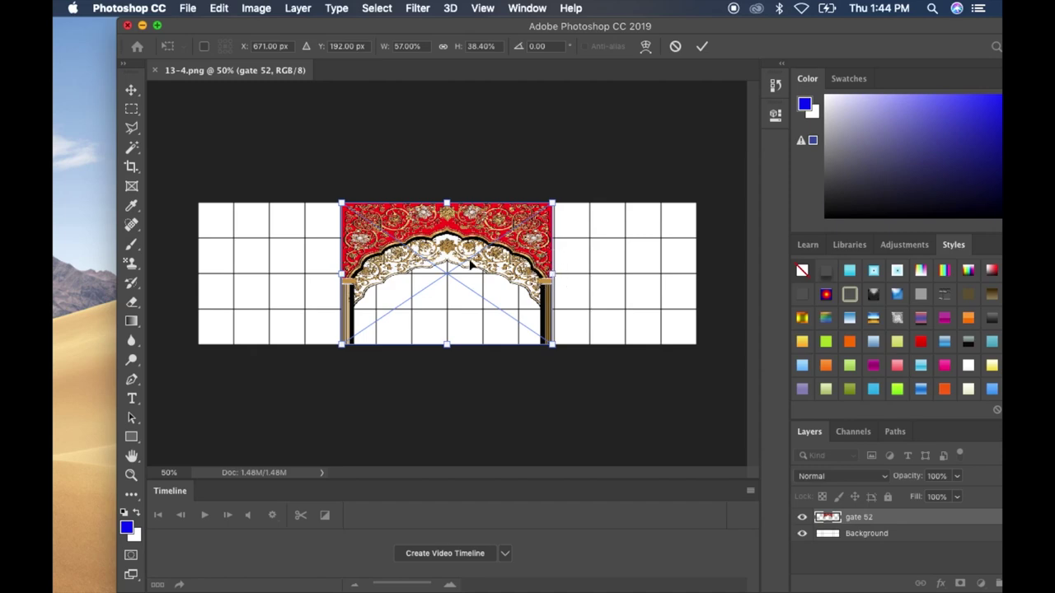
Stretch gate 52's right edge exactly onto the adjacent vertical grid line, bringing its width to 57.40%
key(super+equal)
key(super+equal)
key(super+equal)
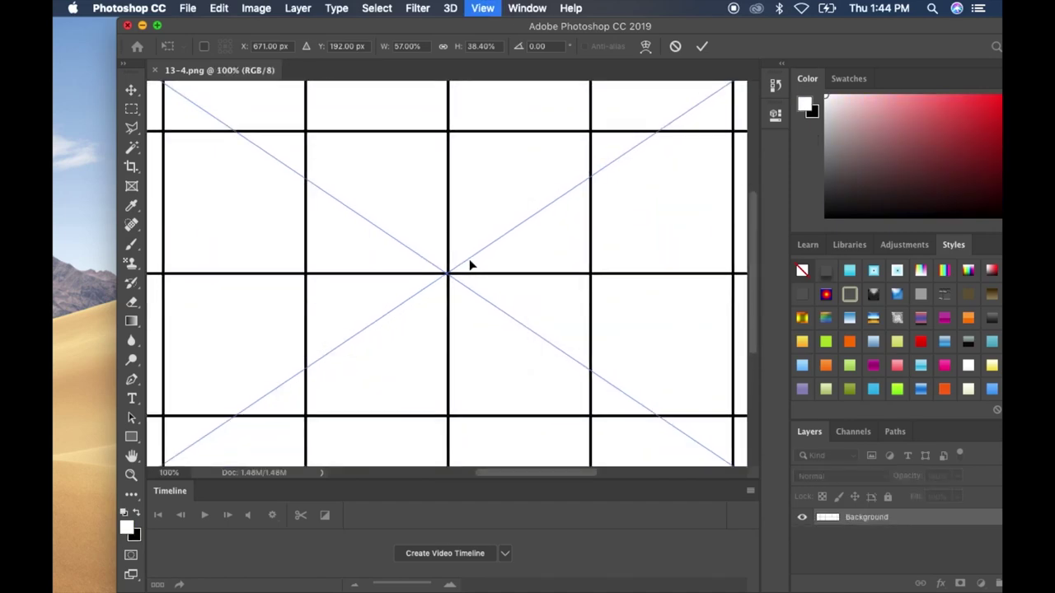
key(super+equal)
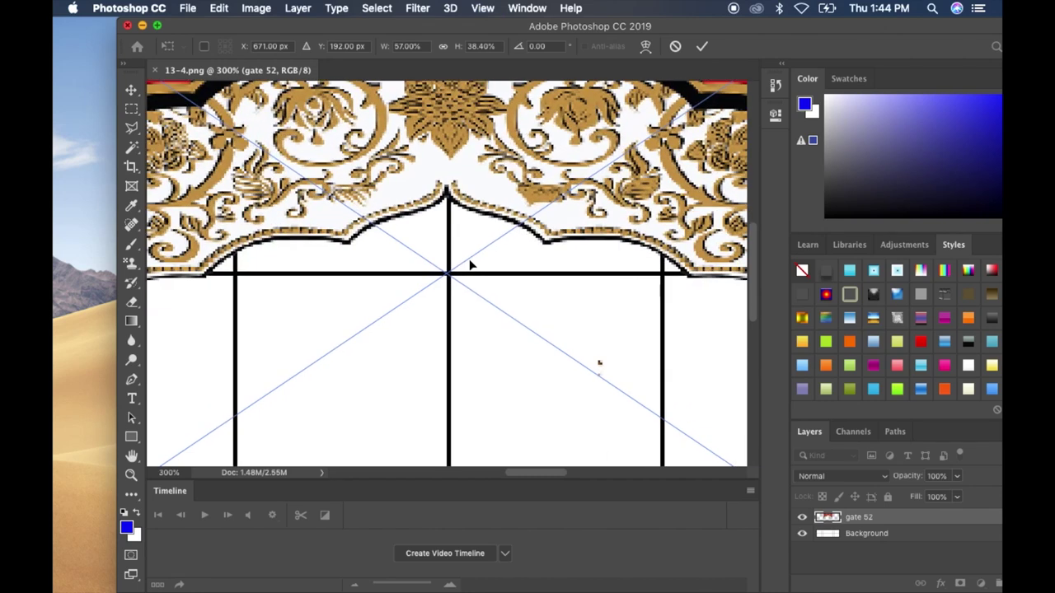
scroll(544, 273, right, 15)
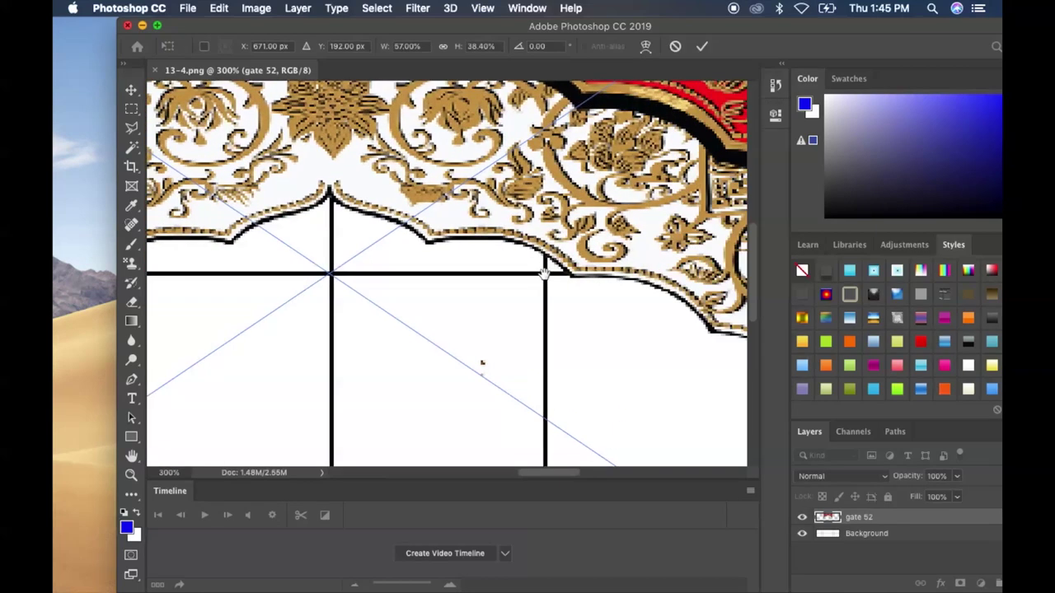
scroll(544, 273, down, 2)
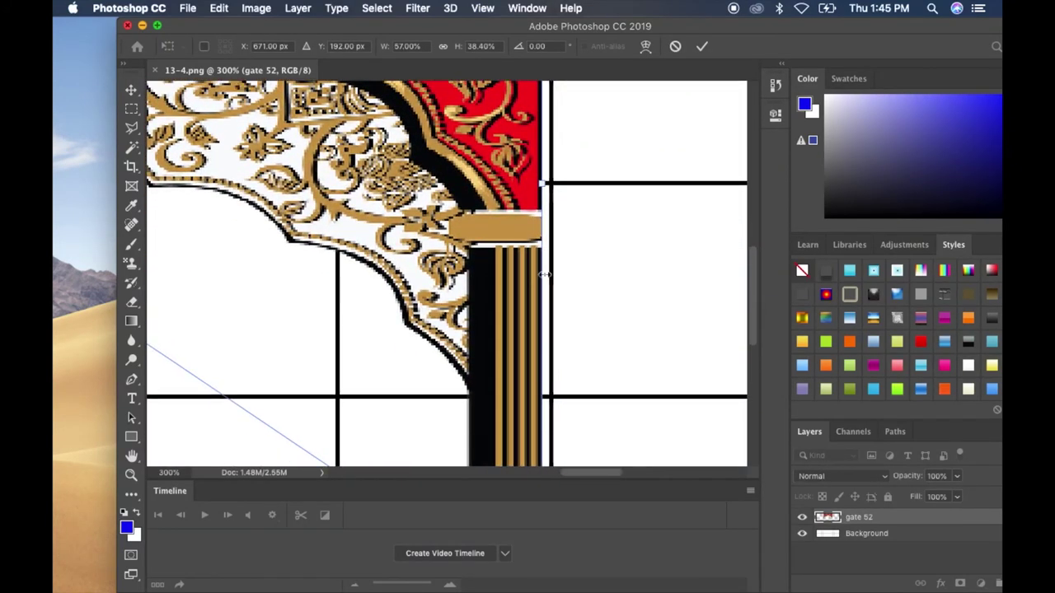
key(super+equal)
key(super+equal)
key(super+equal)
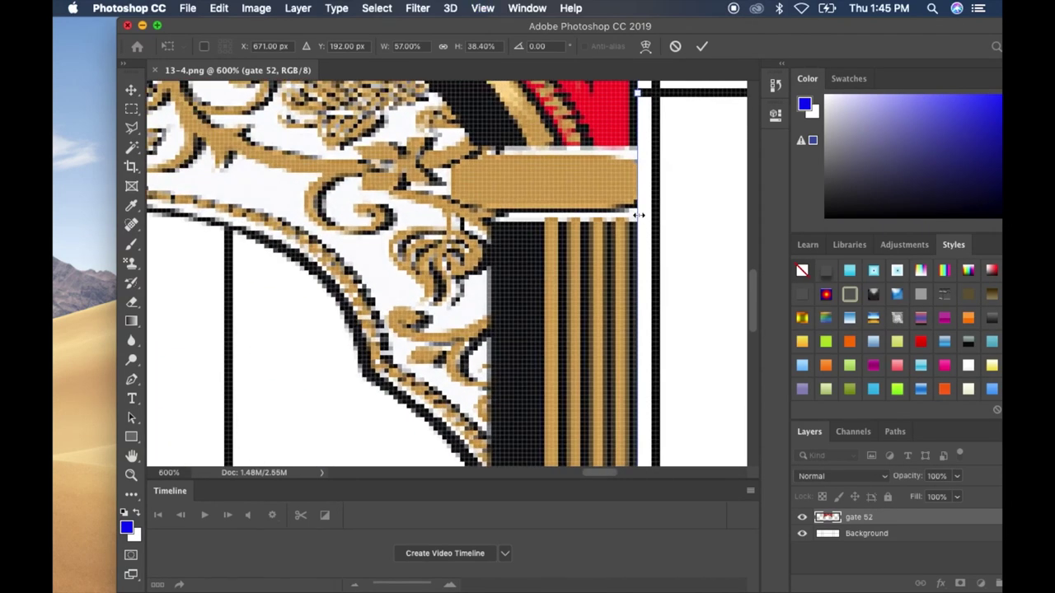
drag(635, 214, 651, 217)
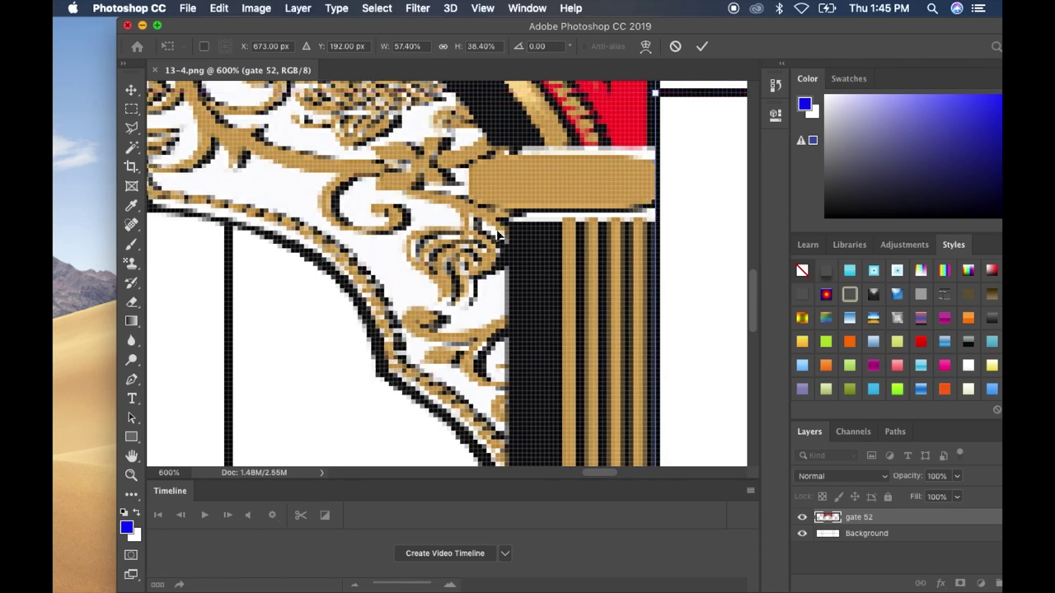
Extend gate 52's left edge onto its grid line at 57.60% width, check the corners and apply the transform
scroll(497, 235, left, 10)
scroll(497, 235, left, 10)
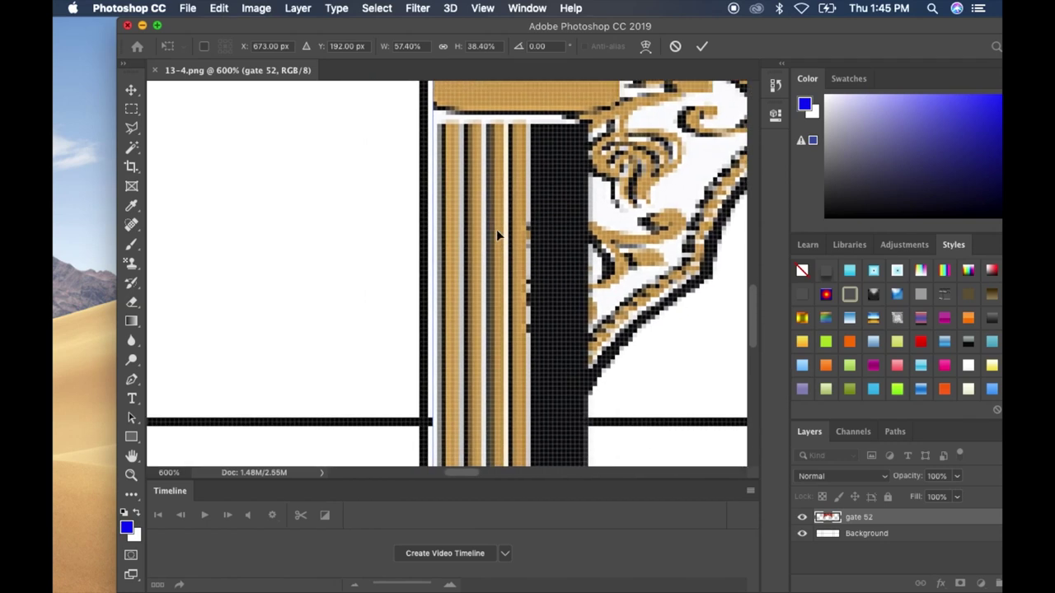
drag(430, 328, 424, 328)
scroll(591, 327, down, 5)
scroll(591, 327, right, 3)
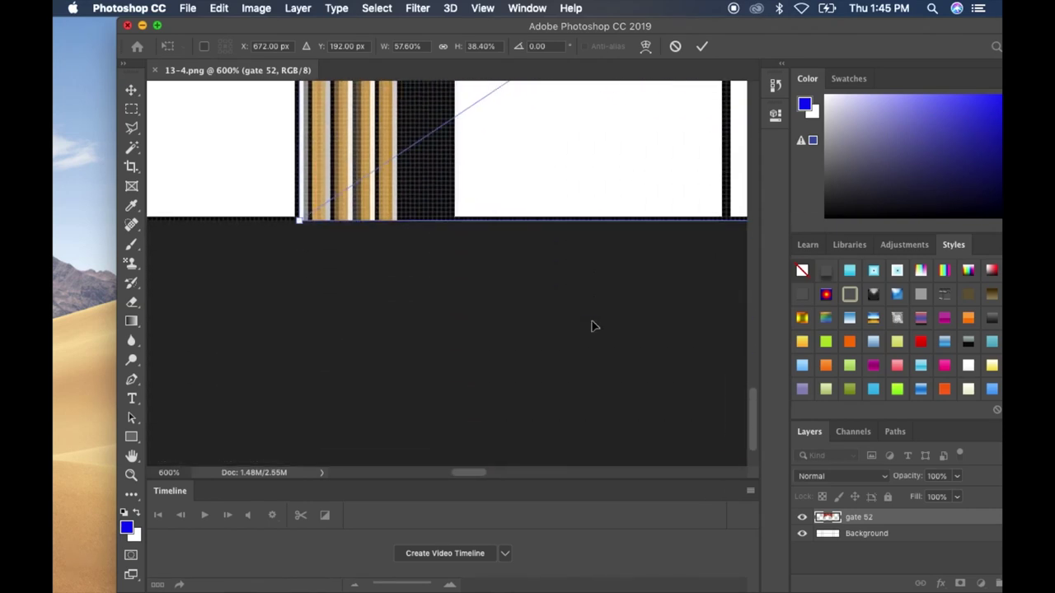
scroll(603, 214, up, 10)
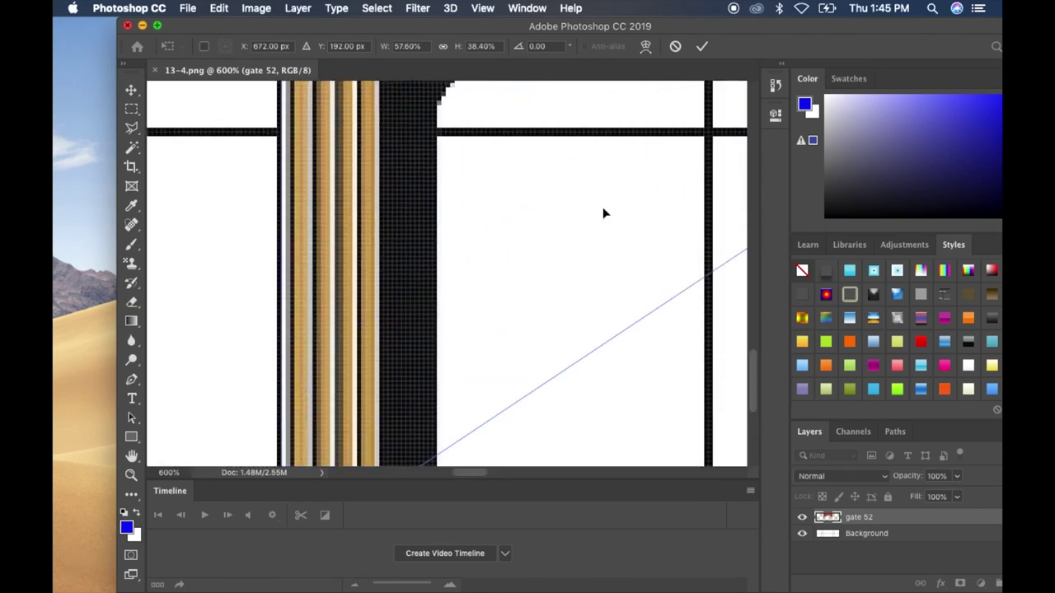
scroll(603, 214, up, 3)
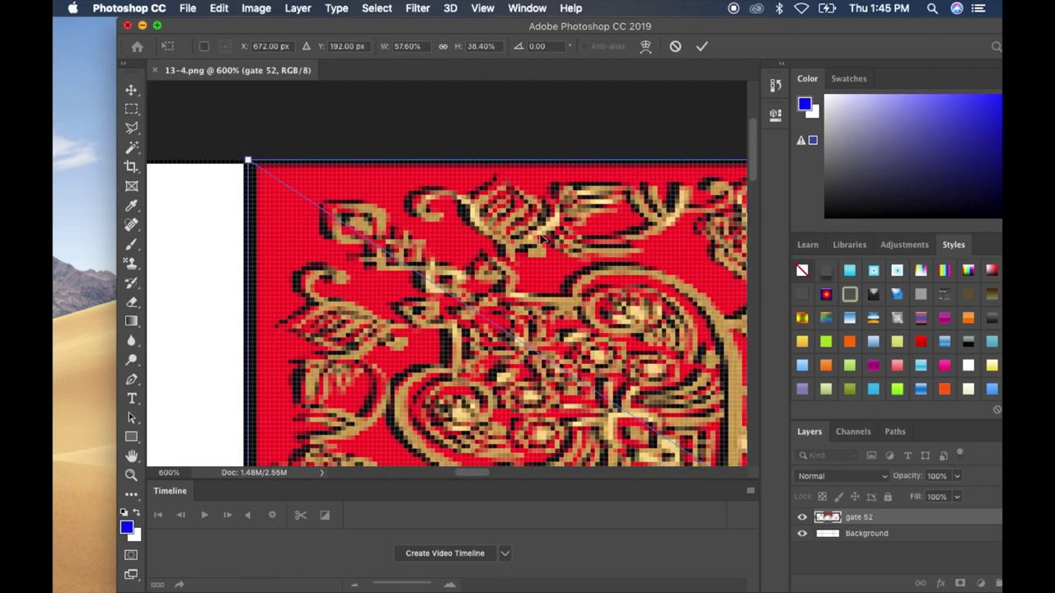
key(super+minus)
key(super+minus)
key(super+minus)
key(super+minus)
key(super+minus)
key(super+minus)
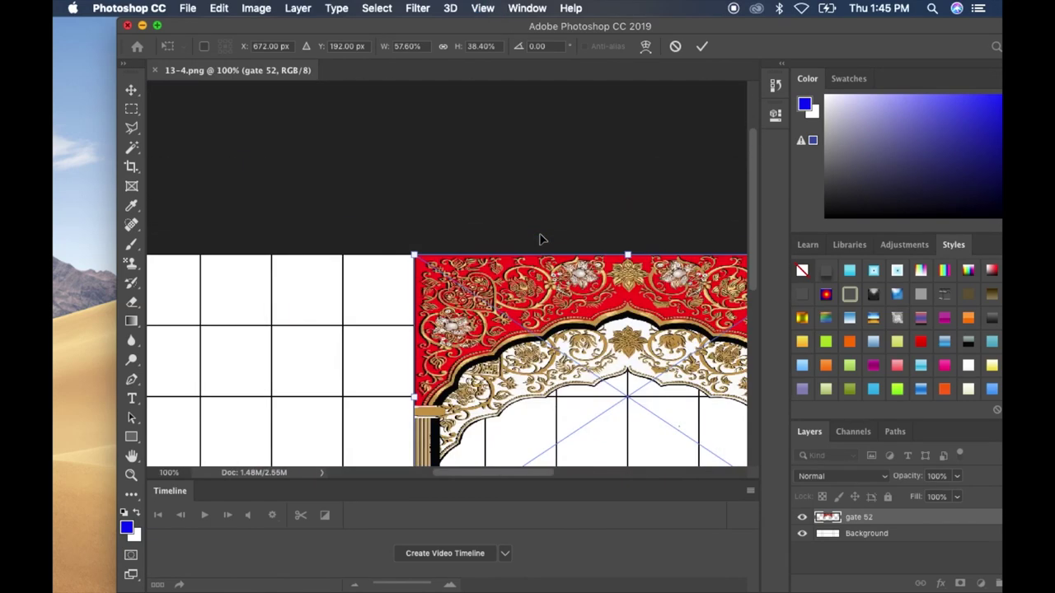
key(super+minus)
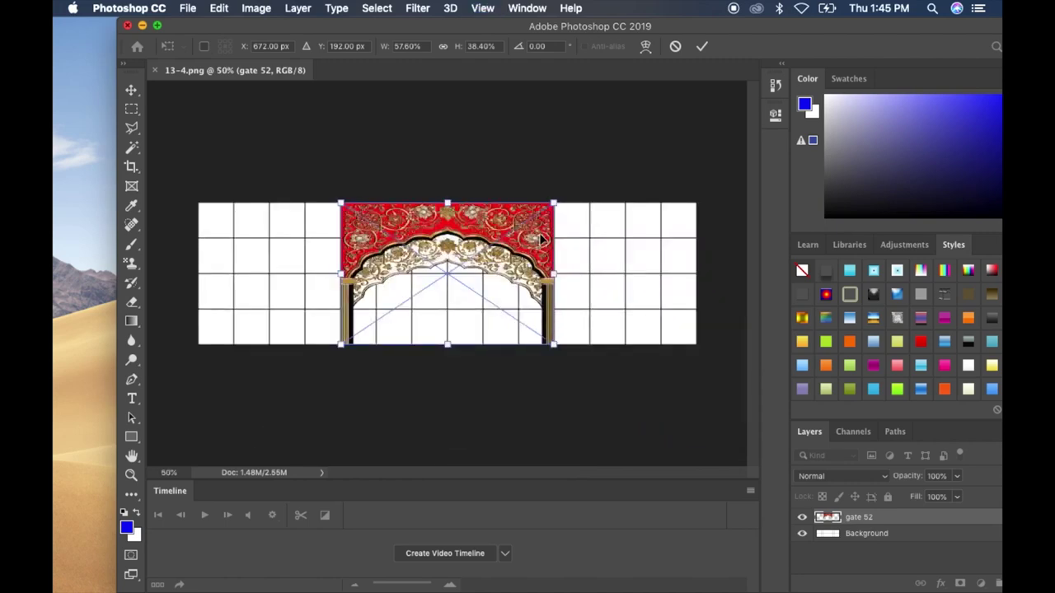
key(Return)
key(p)
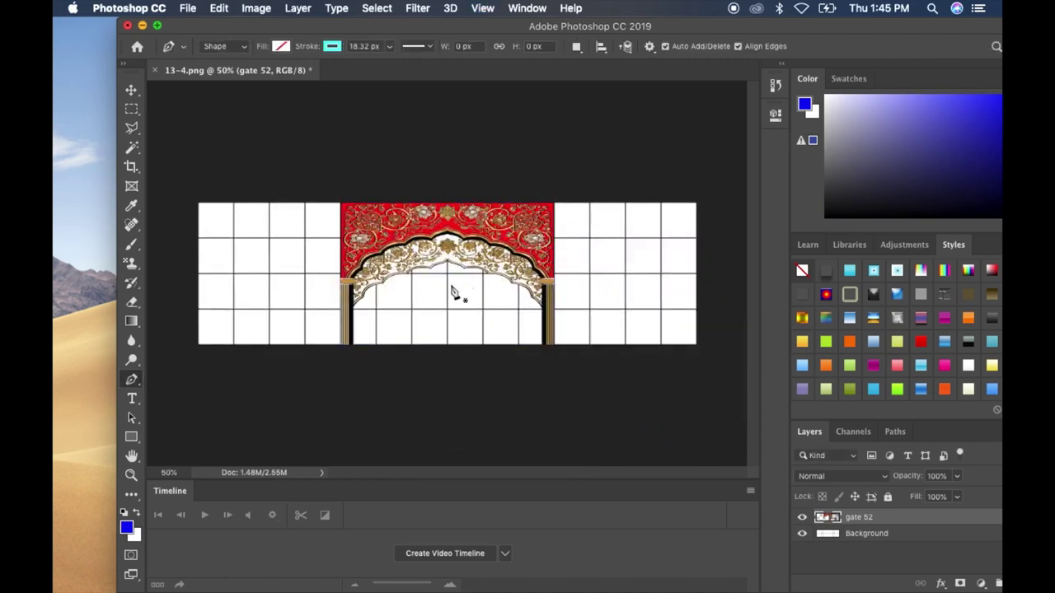
drag(697, 27, 436, 31)
click(880, 262)
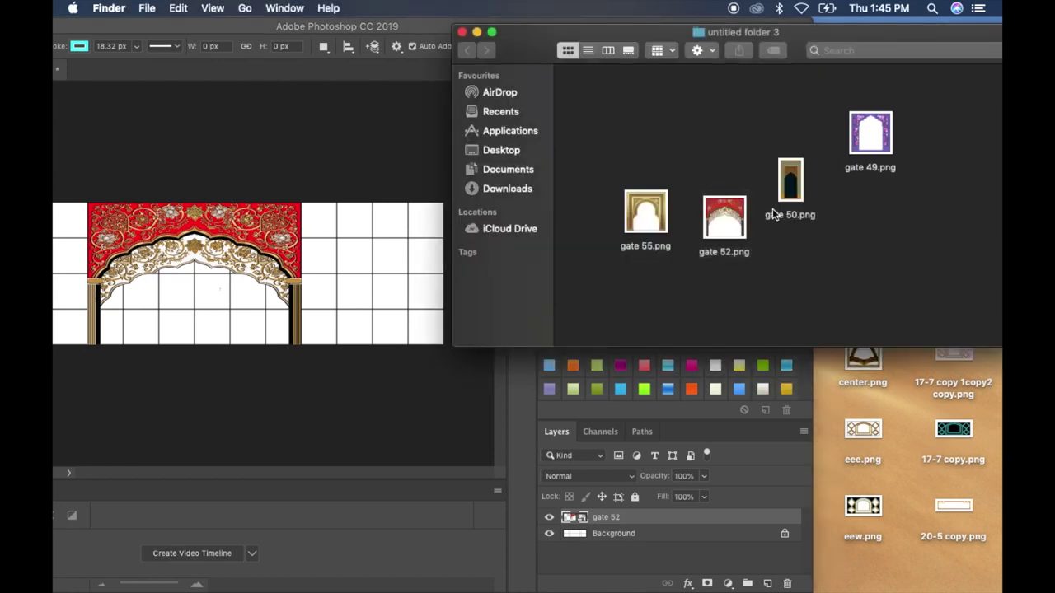
drag(790, 183, 349, 278)
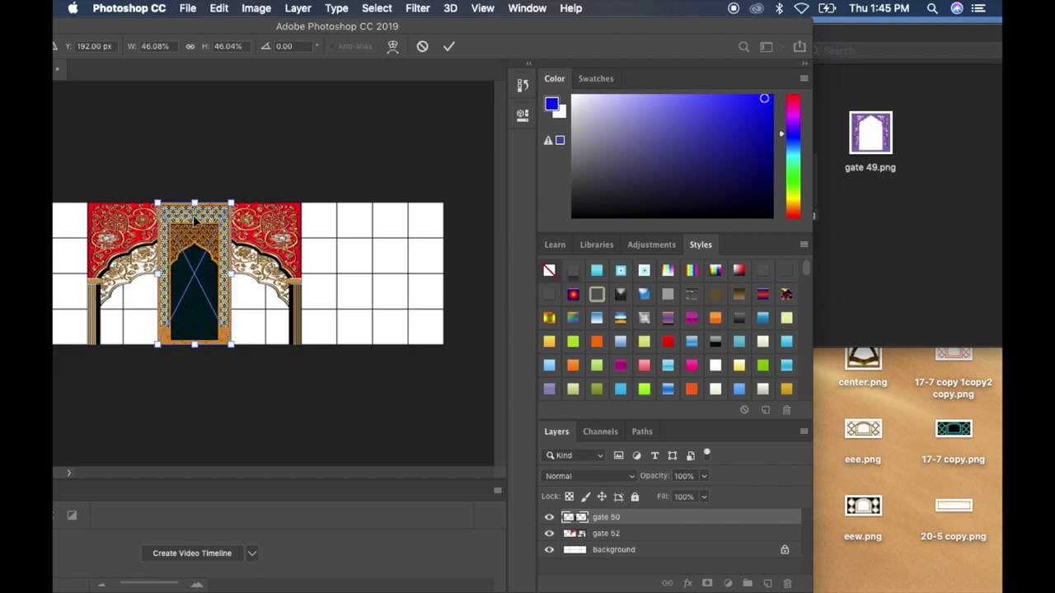
key(Escape)
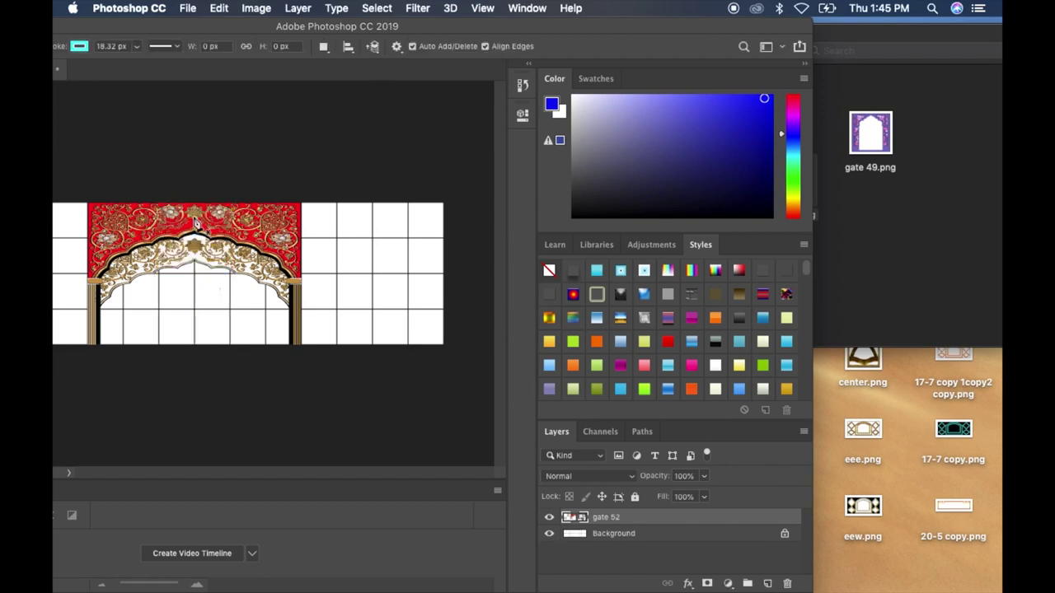
Place gate 55.png in the columns right of gate 52 and narrow it to two grid columns, at 19.10% width
click(919, 219)
drag(655, 214, 346, 280)
drag(221, 222, 394, 221)
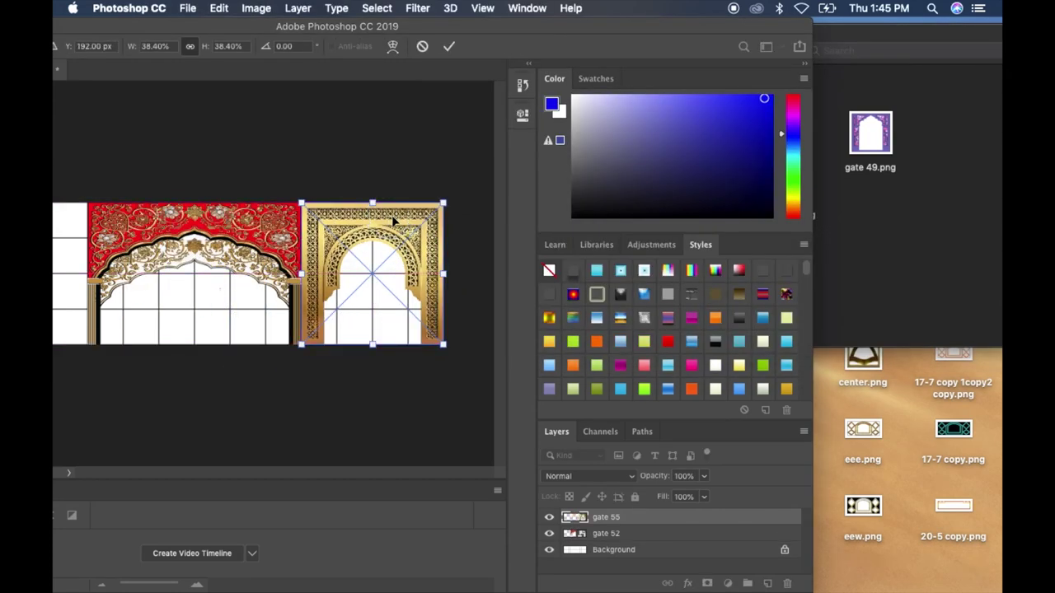
drag(450, 273, 371, 285)
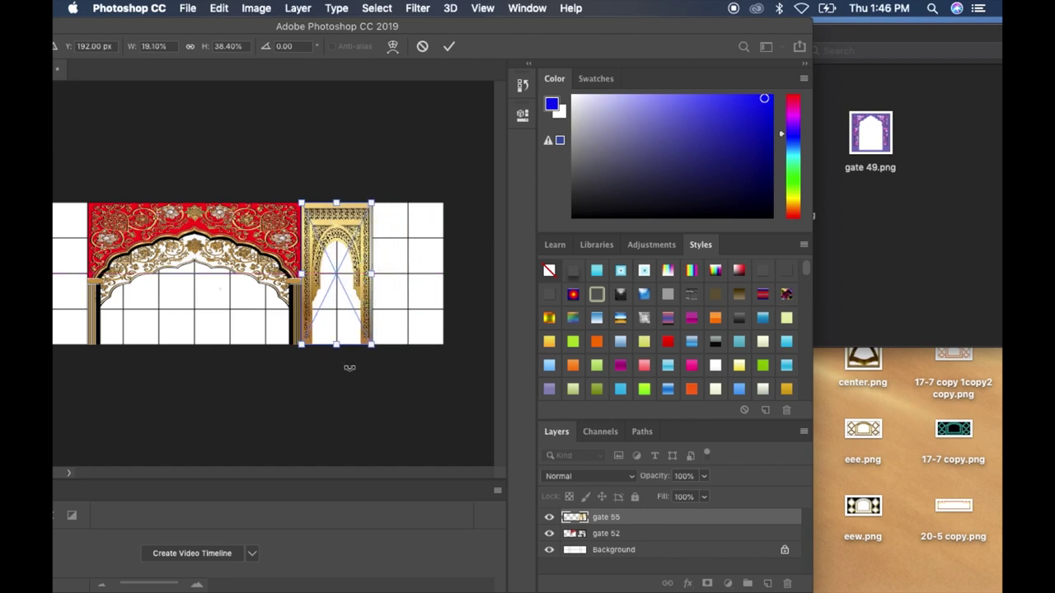
Align the placed gate 55's left edge with the vertical grid line beside gate 52, bringing the image to Y 201.00 px
key(super+equal)
key(super+equal)
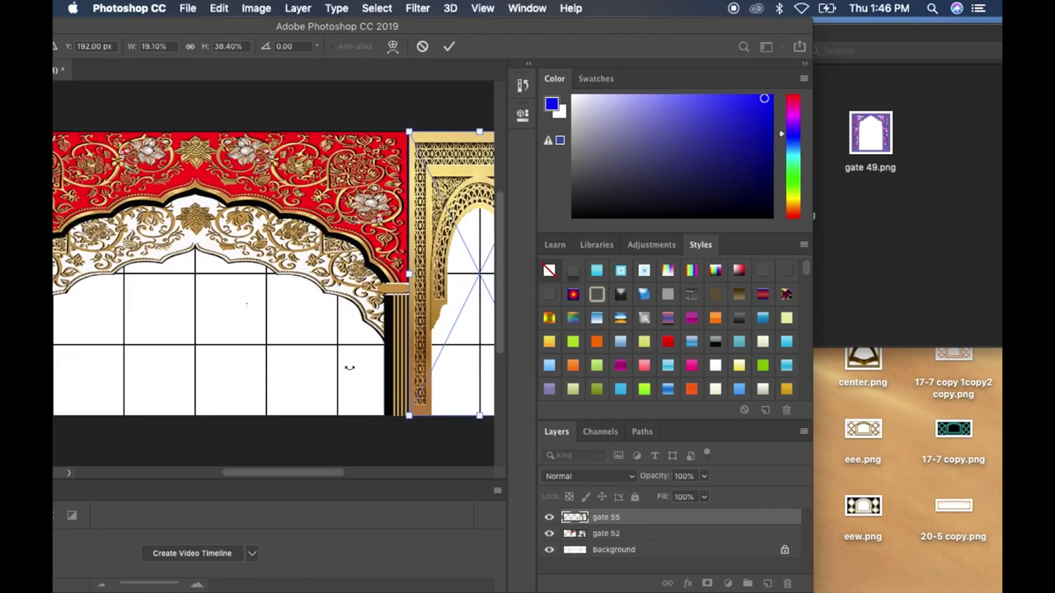
scroll(420, 285, right, 10)
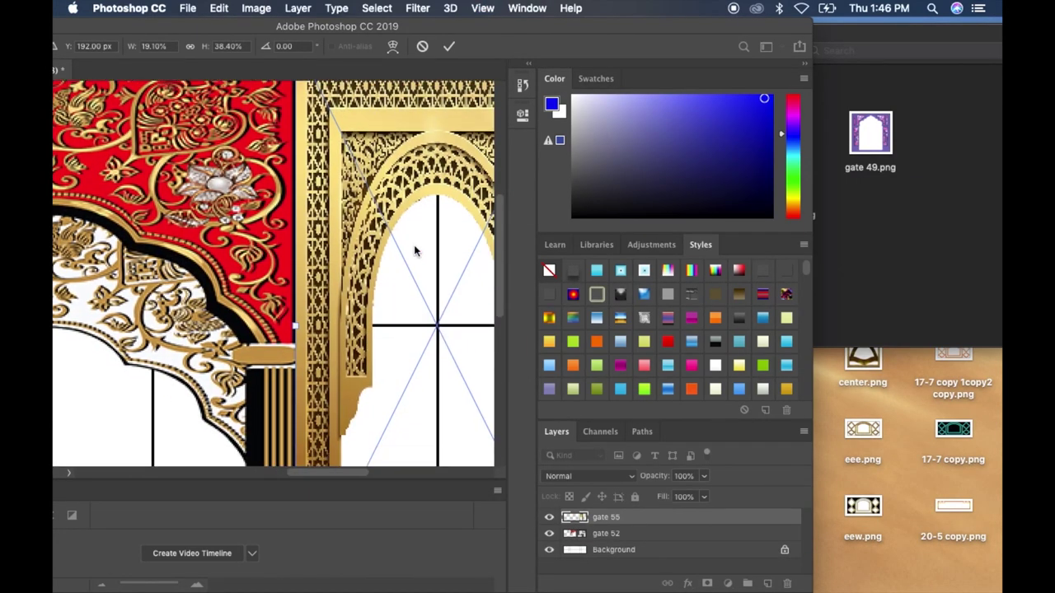
scroll(414, 251, up, 5)
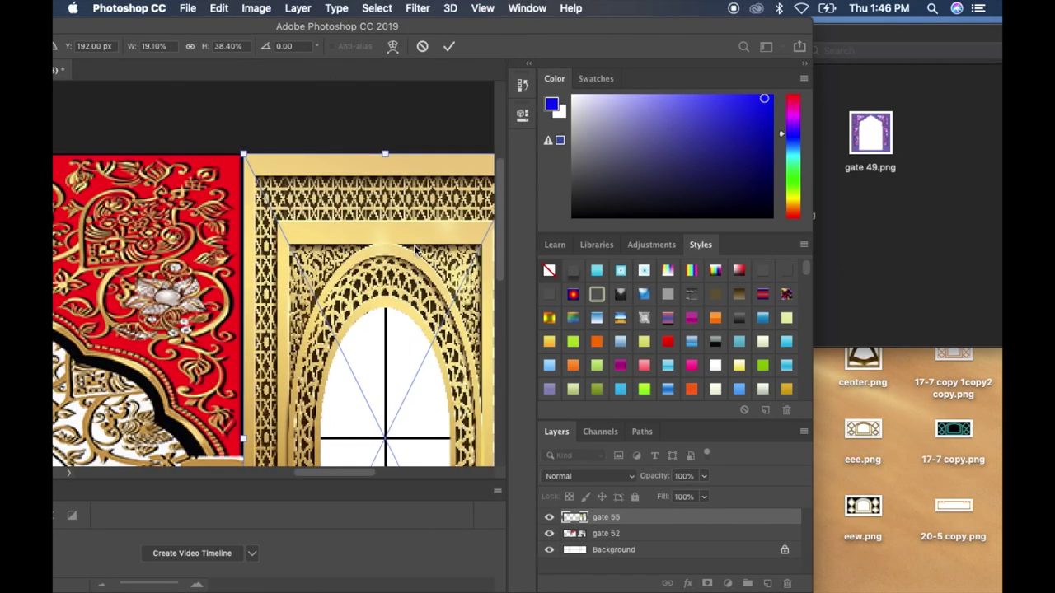
scroll(356, 349, down, 6)
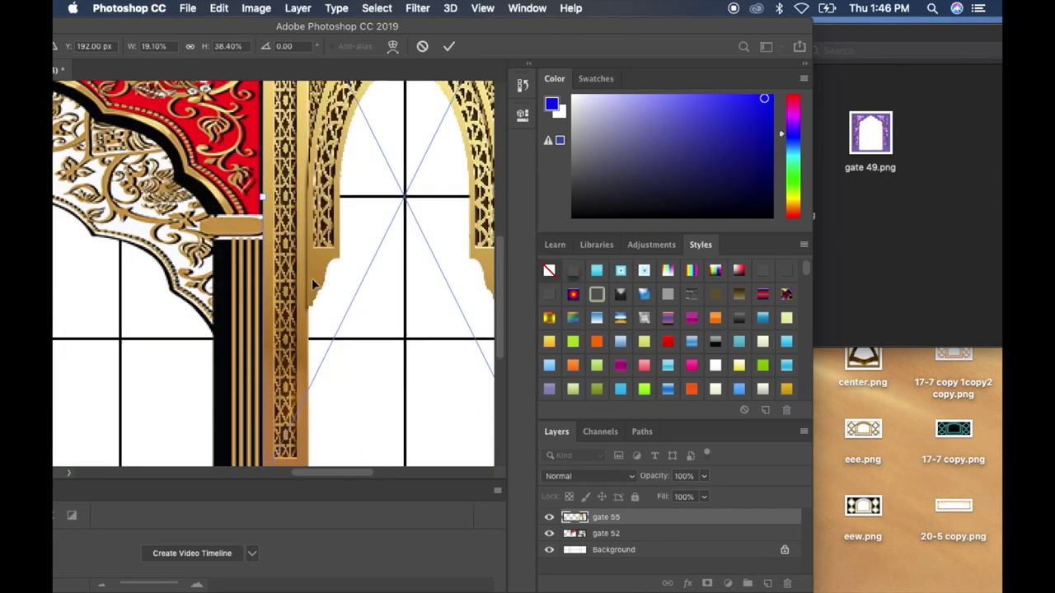
mouse_move(307, 244)
mouse_down()
mouse_move(334, 244)
mouse_move(311, 257)
mouse_up()
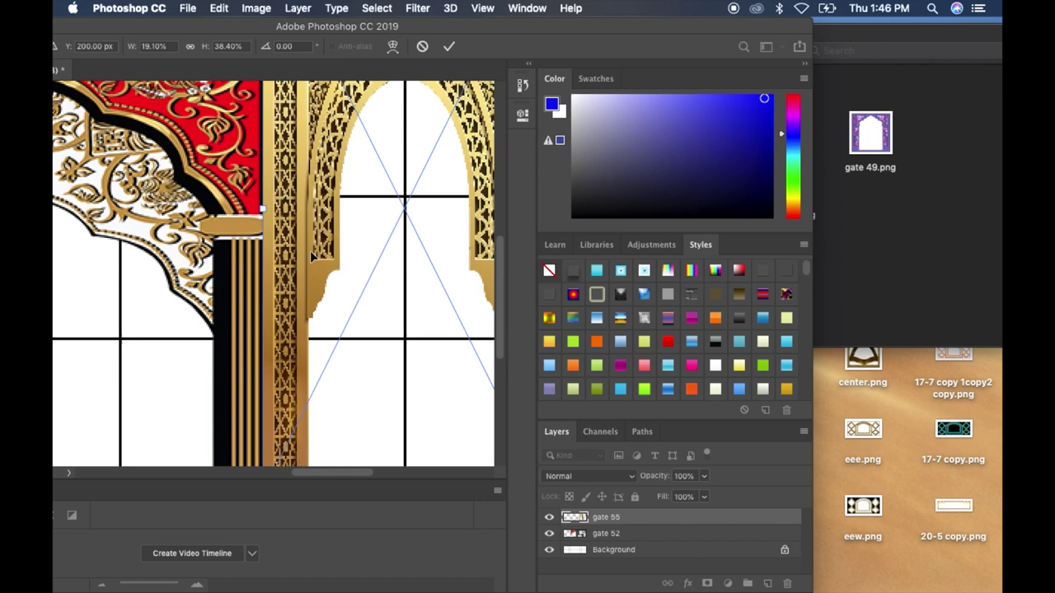
key(super+equal)
key(super+equal)
key(super+equal)
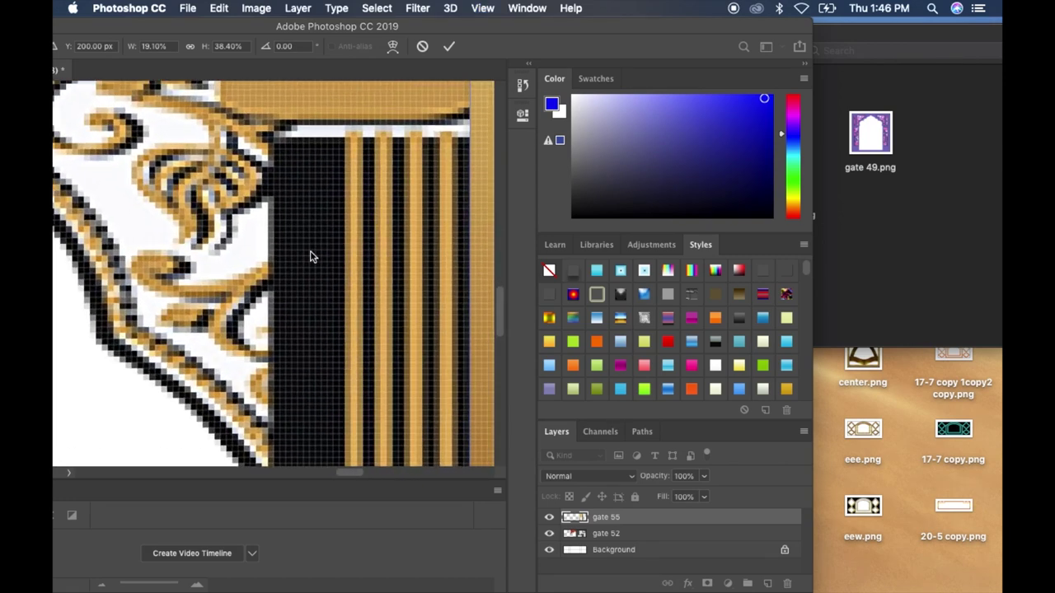
drag(481, 211, 459, 210)
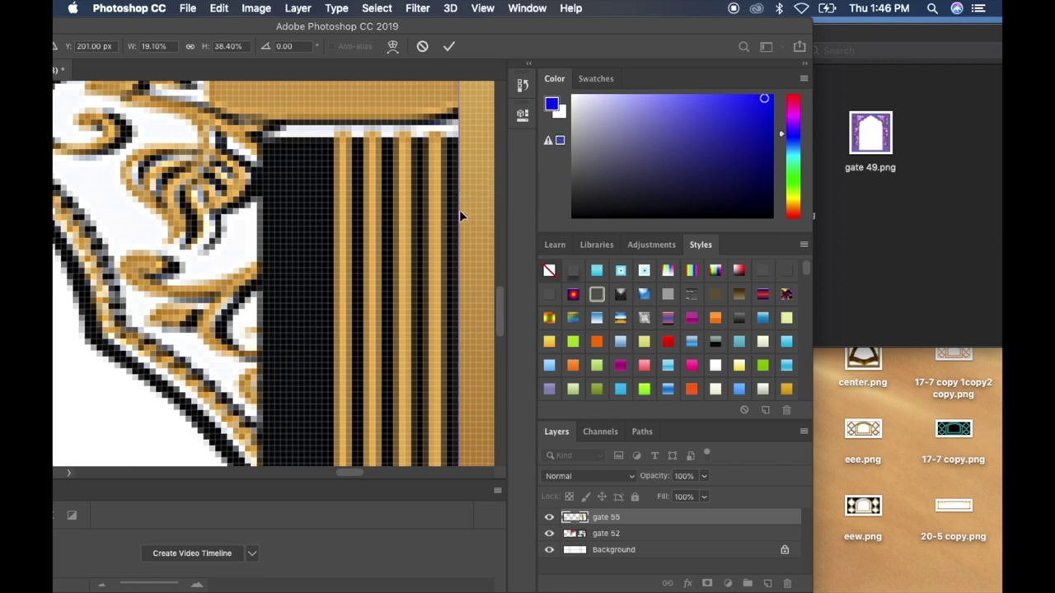
scroll(459, 210, up, 5)
scroll(461, 216, up, 10)
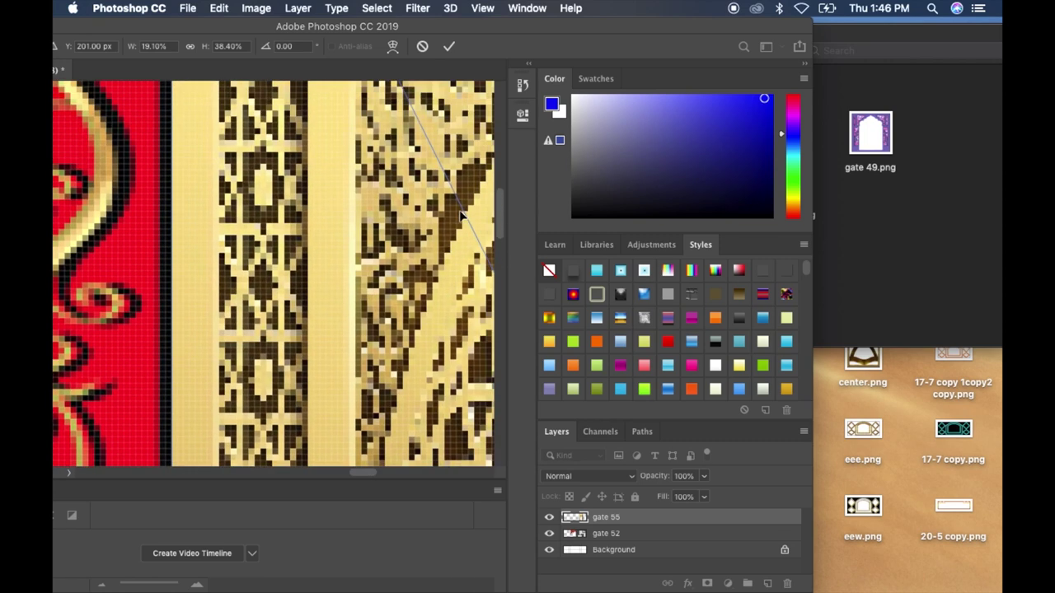
scroll(459, 215, up, 5)
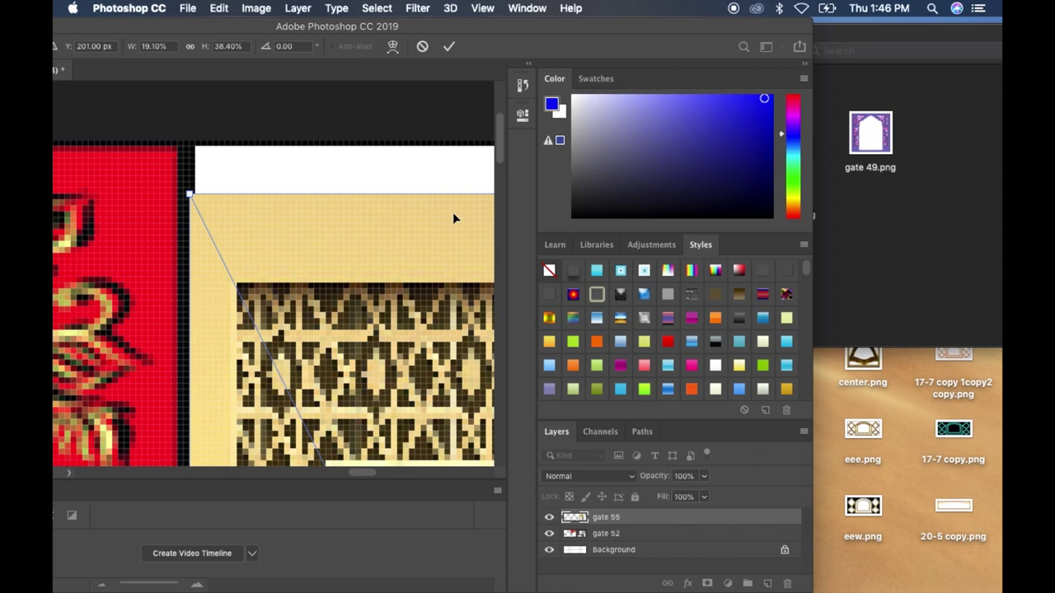
key(Left)
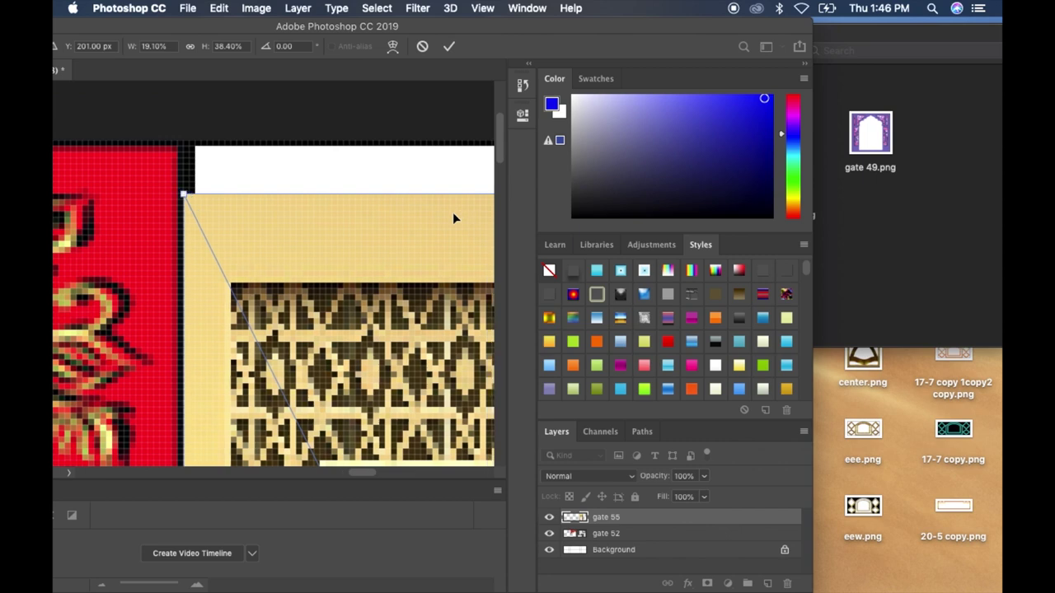
Stretch gate 55's right edge onto the adjacent vertical grid line, bringing its width to 19.30%
scroll(132, 309, down, 3)
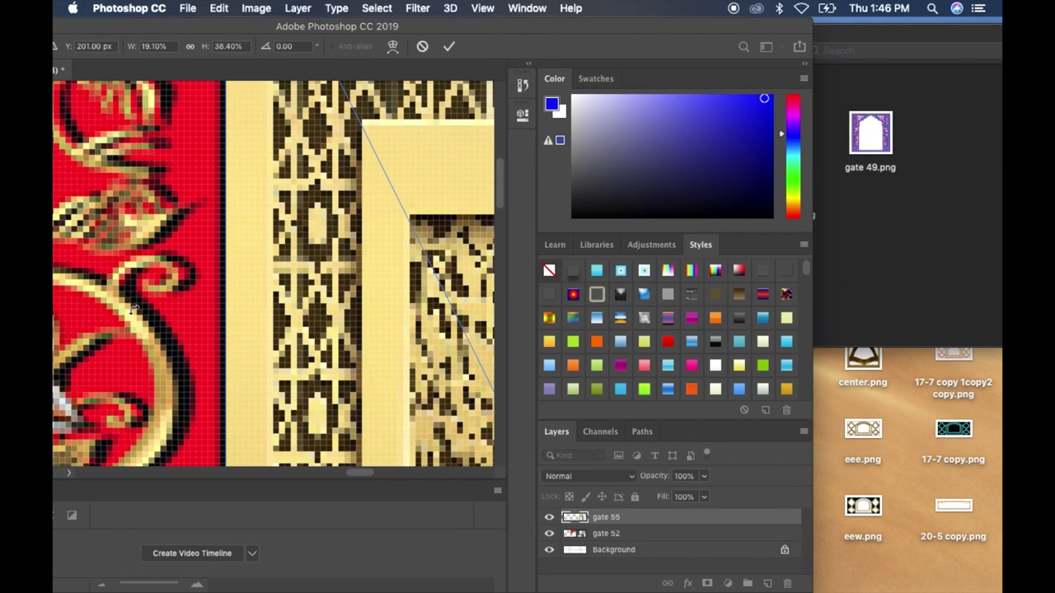
scroll(437, 356, right, 5)
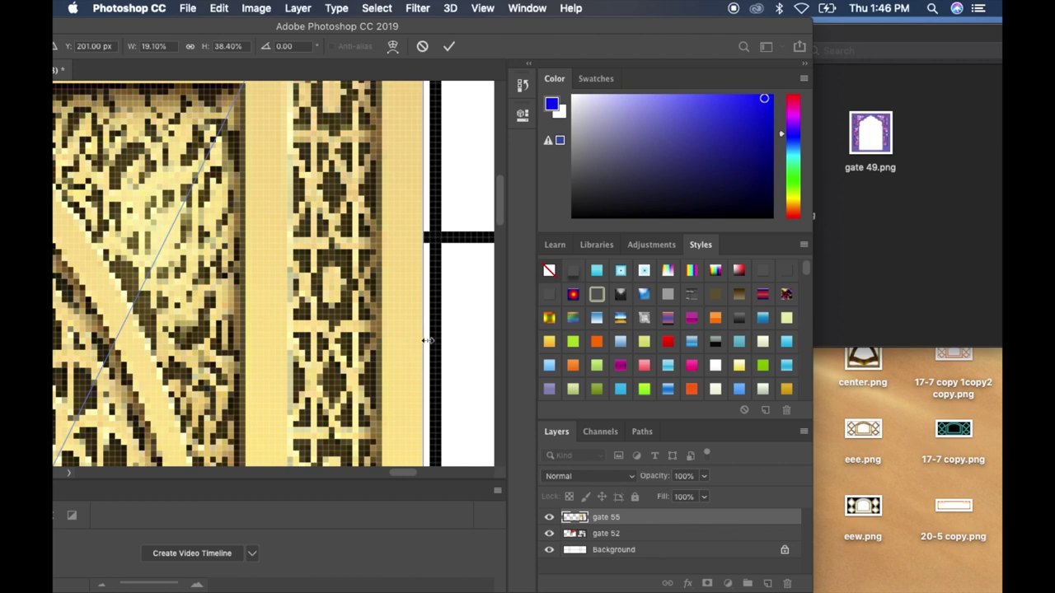
drag(423, 340, 434, 340)
Extend gate 55's upper edge to the top of the canvas, bringing its height to 39.30%
scroll(345, 318, up, 10)
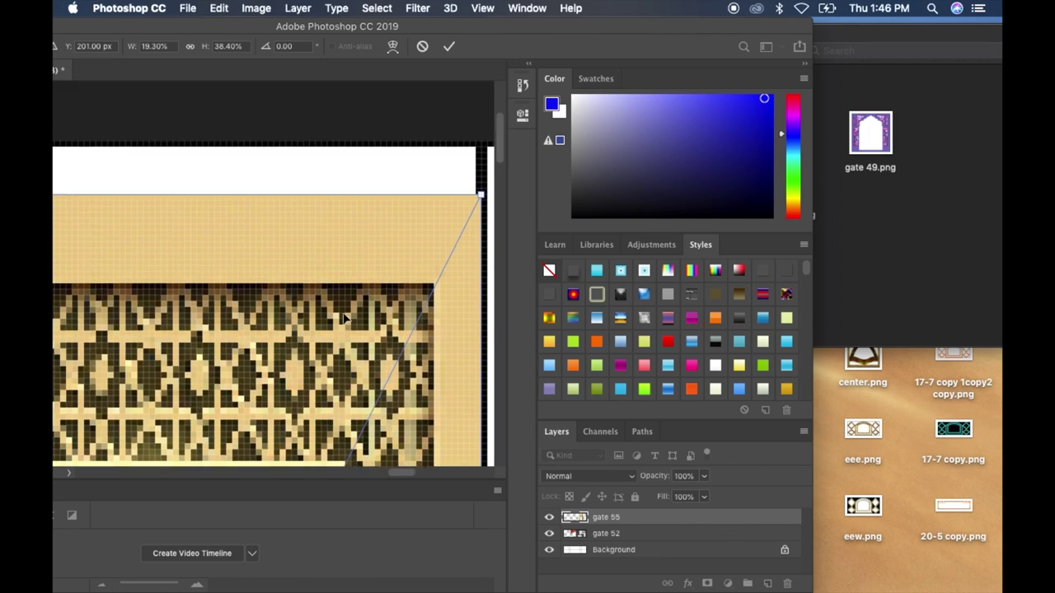
scroll(241, 228, up, 10)
scroll(242, 228, right, 5)
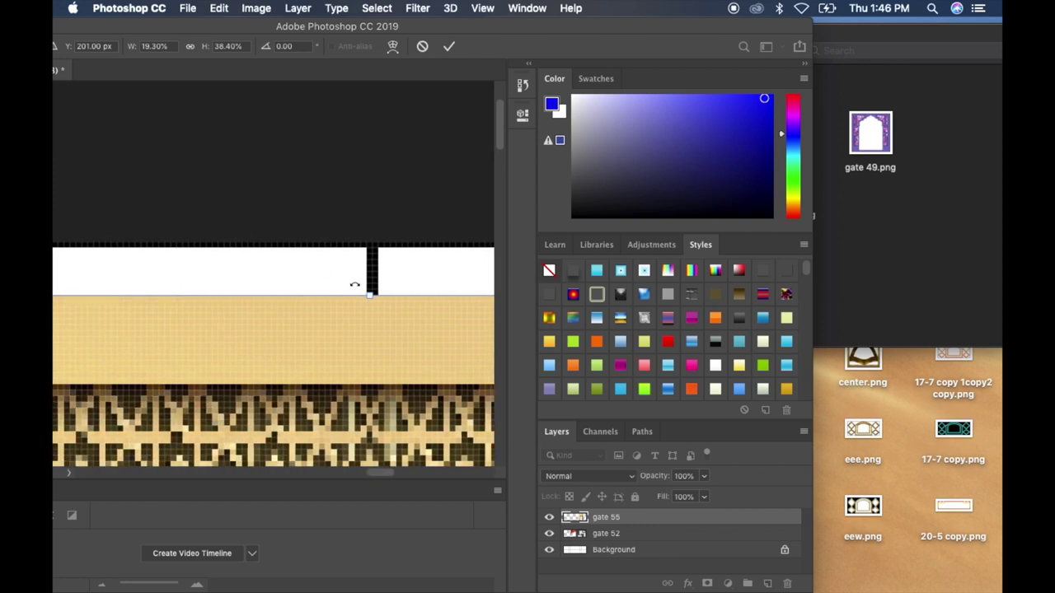
drag(372, 293, 370, 243)
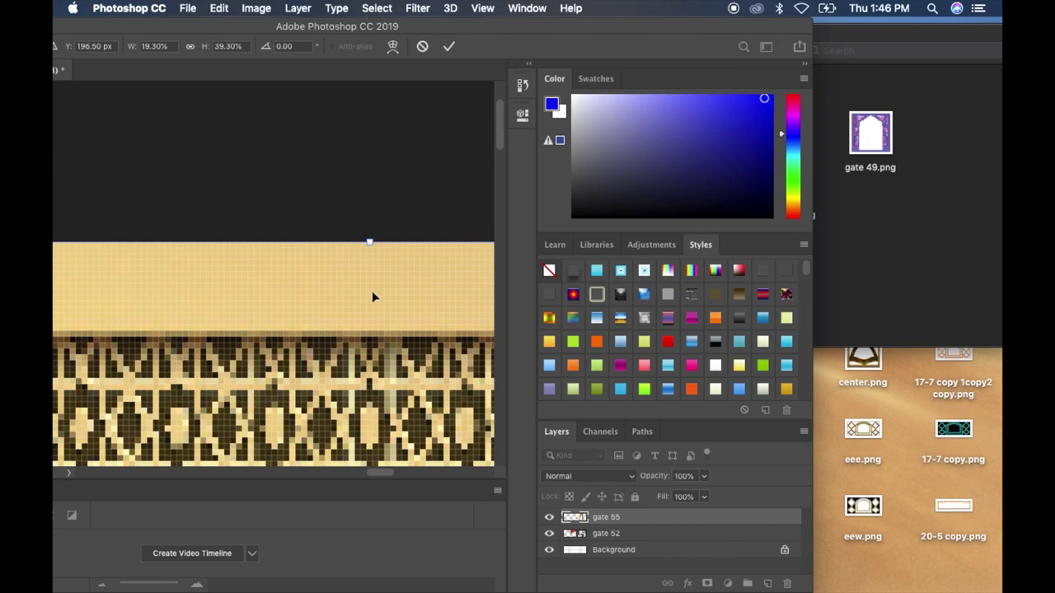
Pull gate 55's lower edge up to the bottom of the canvas at 38.40% height and apply the transform
scroll(374, 313, down, 15)
scroll(375, 327, down, 20)
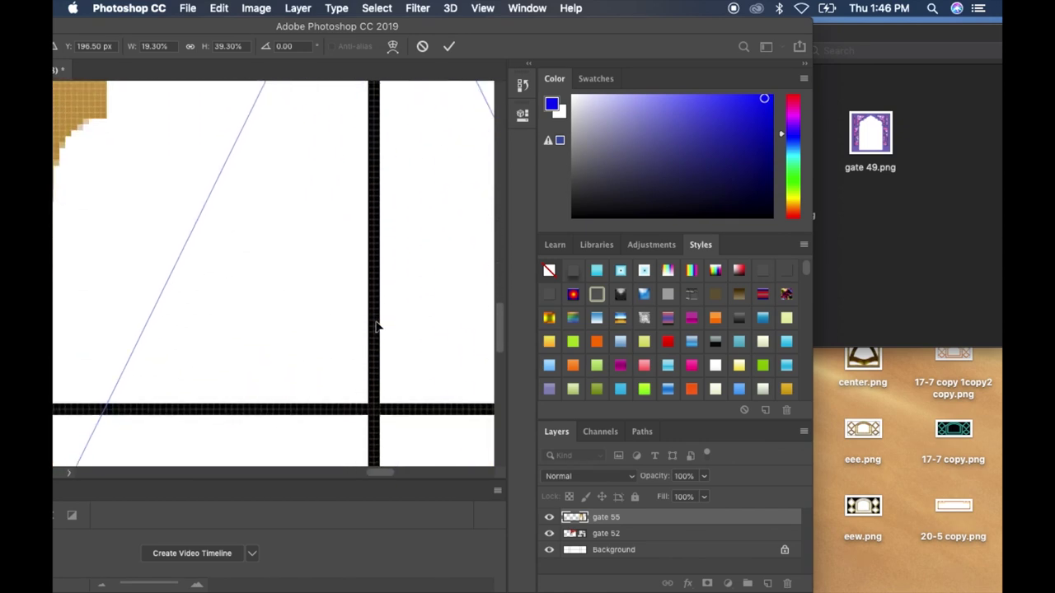
scroll(376, 328, down, 2)
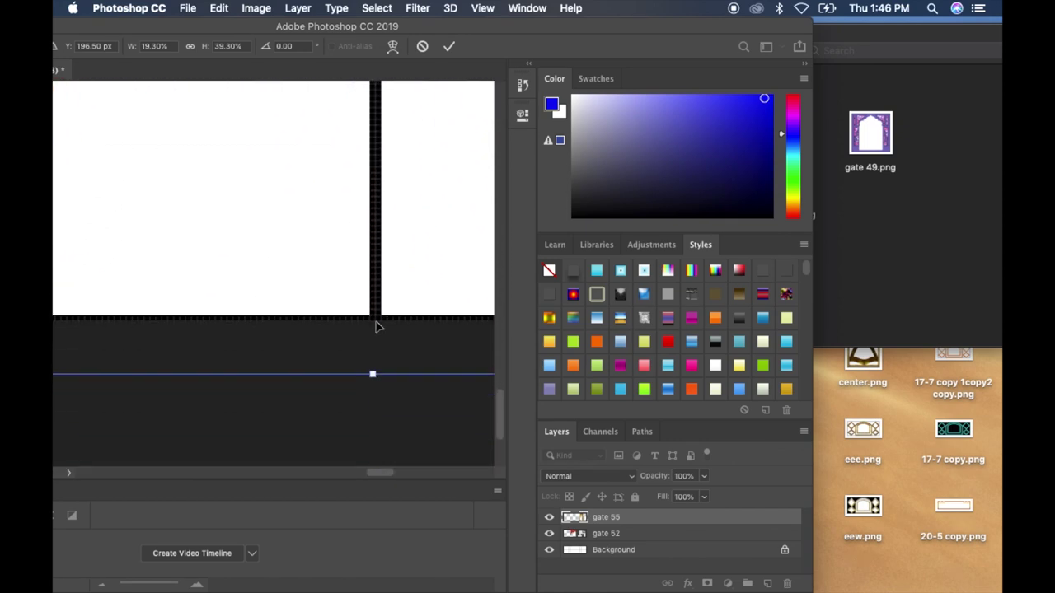
drag(373, 374, 375, 324)
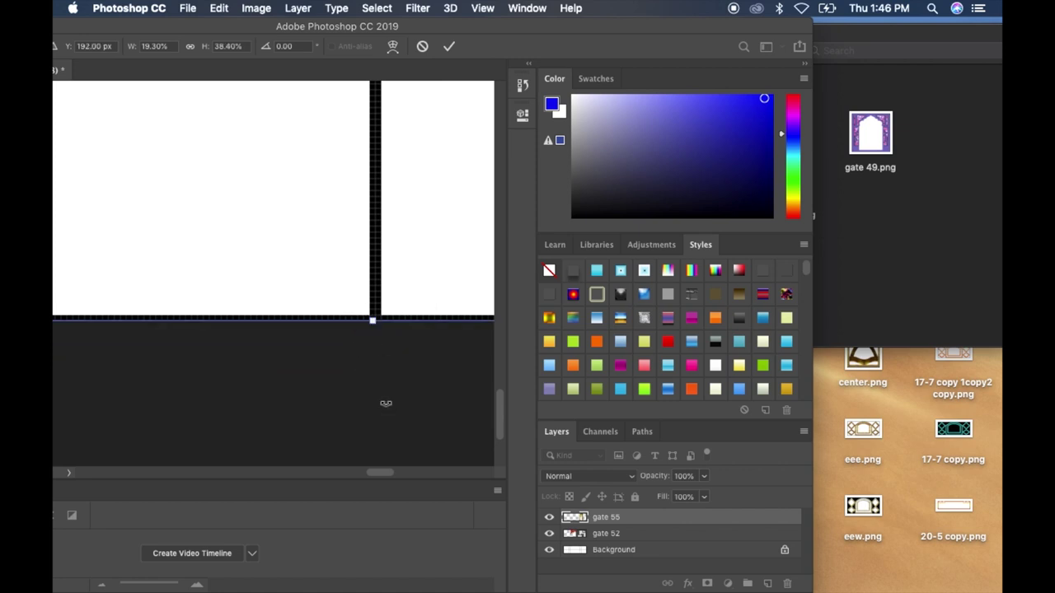
key(super+minus)
key(super+minus)
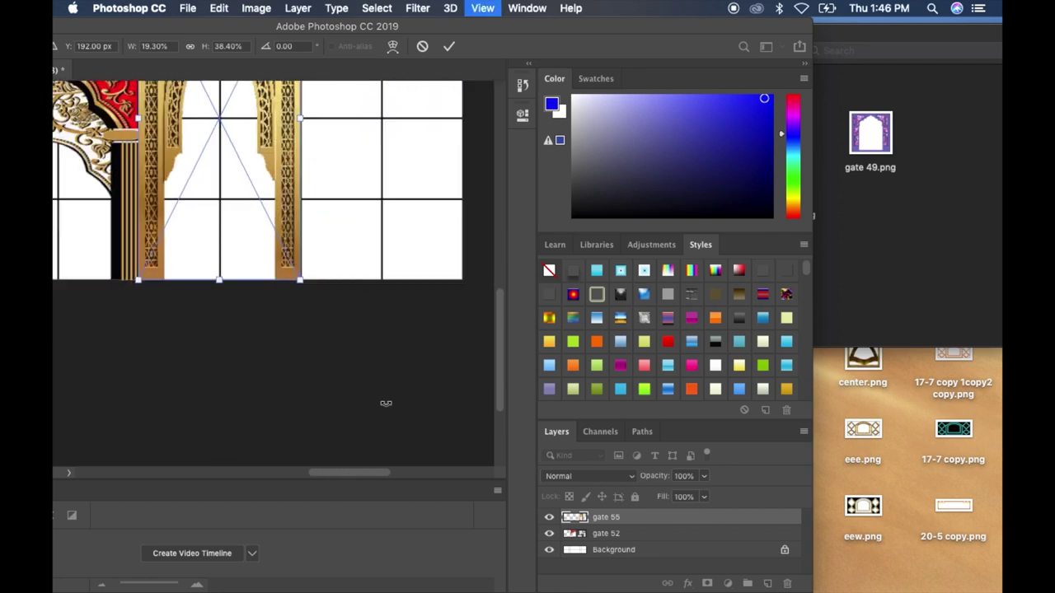
key(super+minus)
key(super+minus)
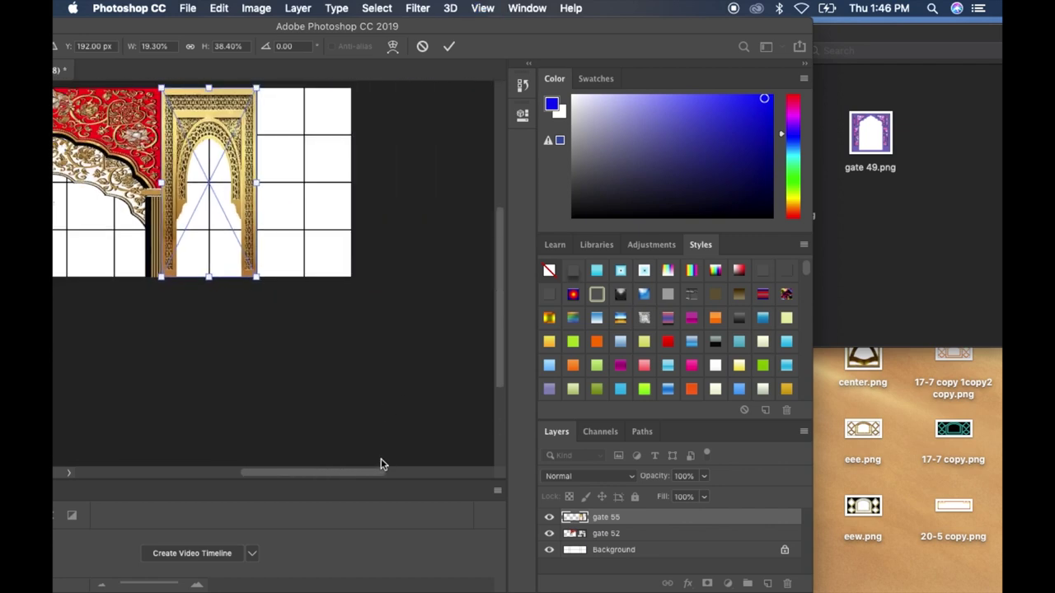
key(Return)
key(p)
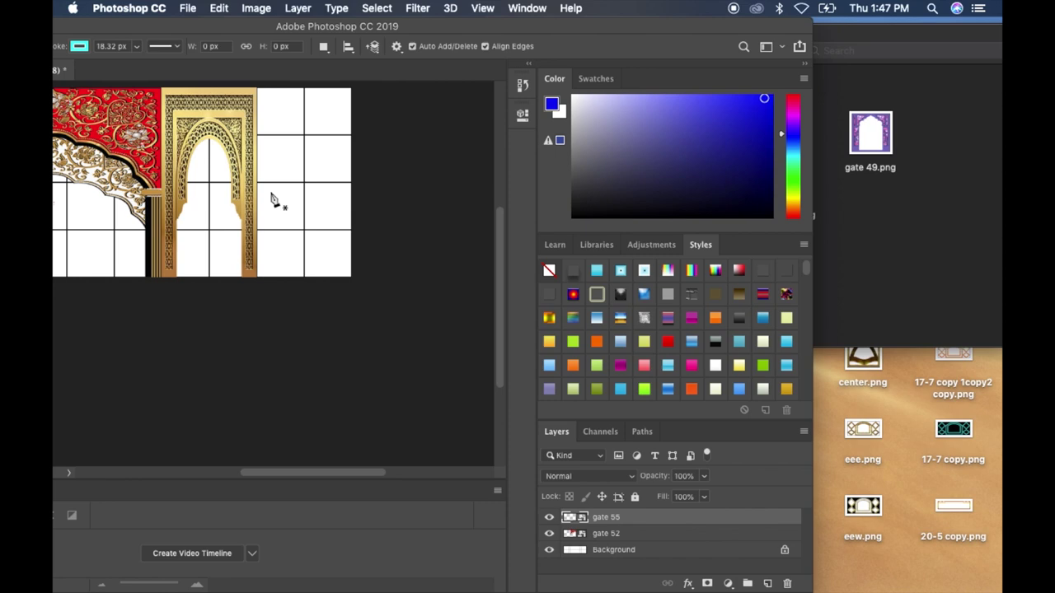
Duplicate gate 55 and move the copy into the two grid columns directly left of gate 52
scroll(202, 159, left, 5)
scroll(202, 159, right, 5)
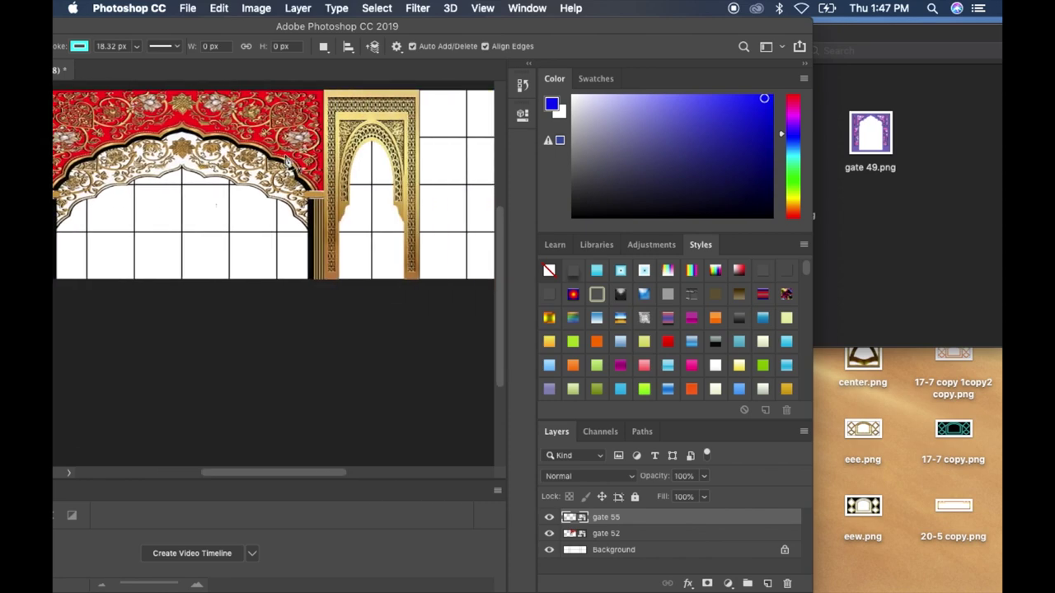
drag(207, 23, 428, 31)
click(88, 90)
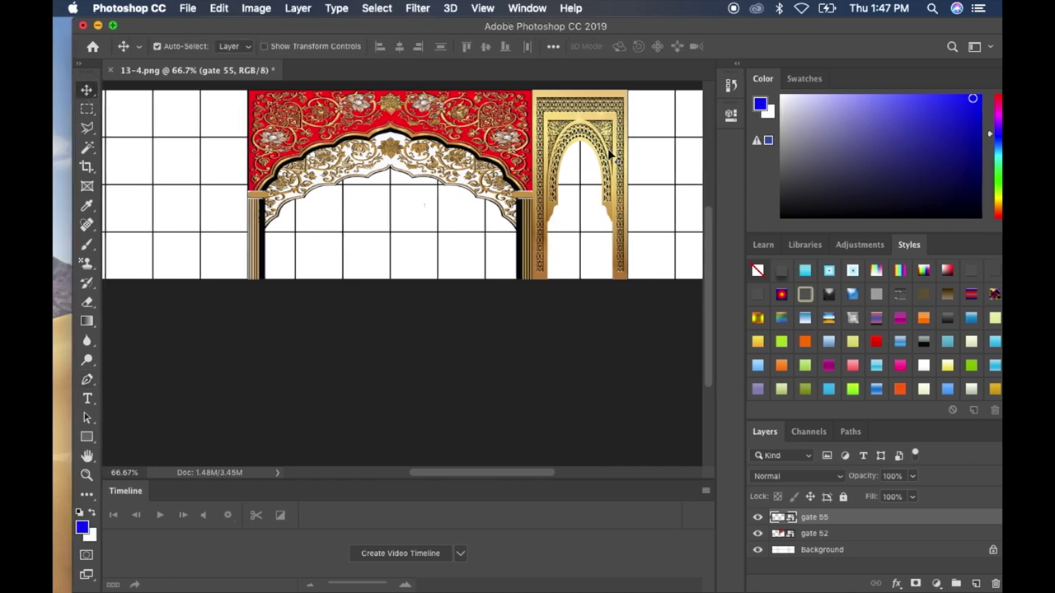
key(super)
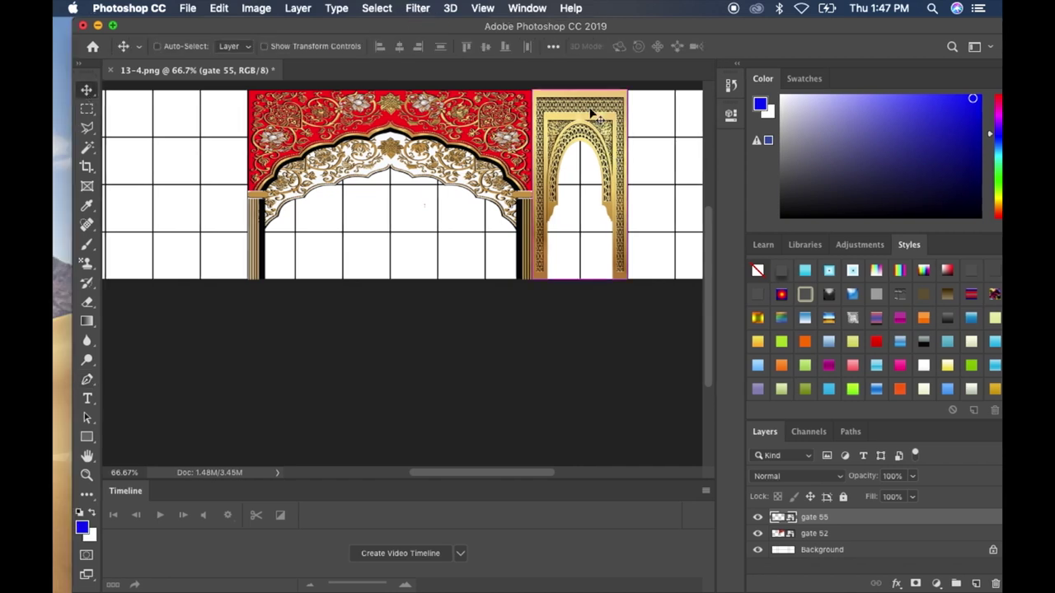
super+click(169, 169)
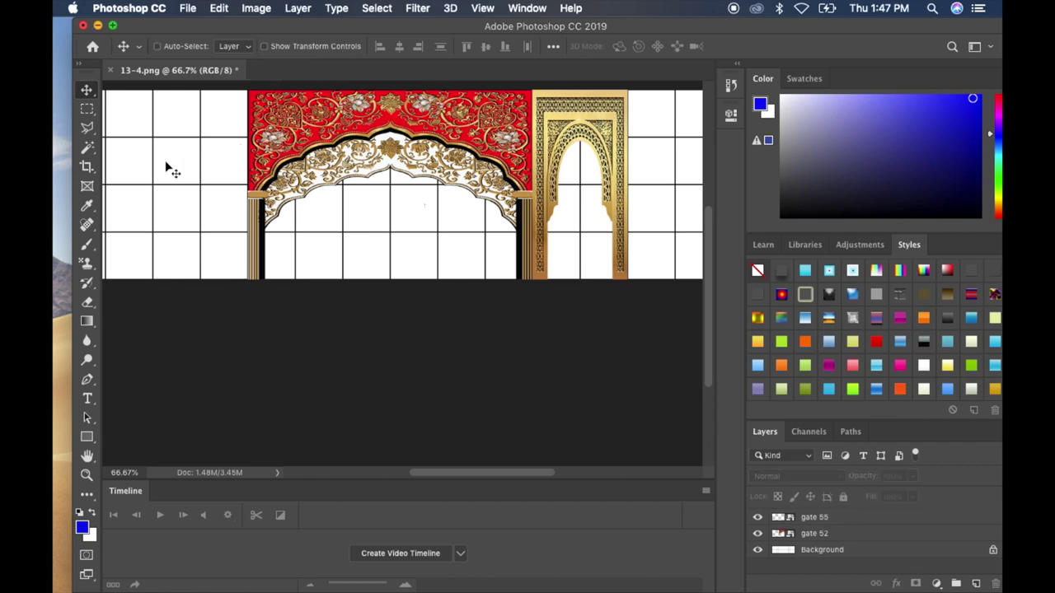
key(super+v)
drag(404, 108, 200, 97)
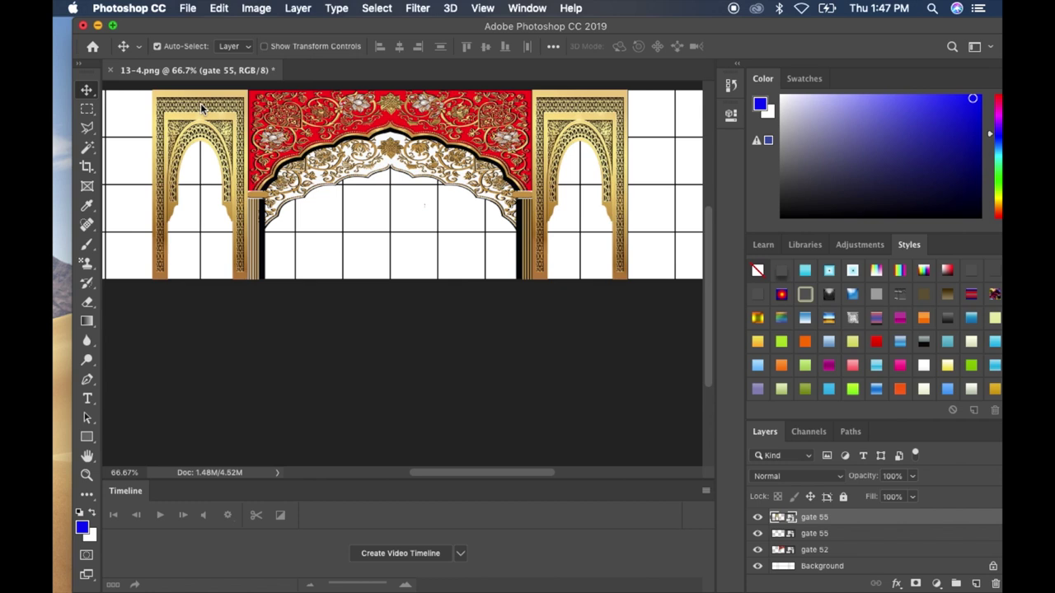
Place gate 49.png from the open folder into the 13-4.png document
click(188, 206)
drag(187, 206, 265, 229)
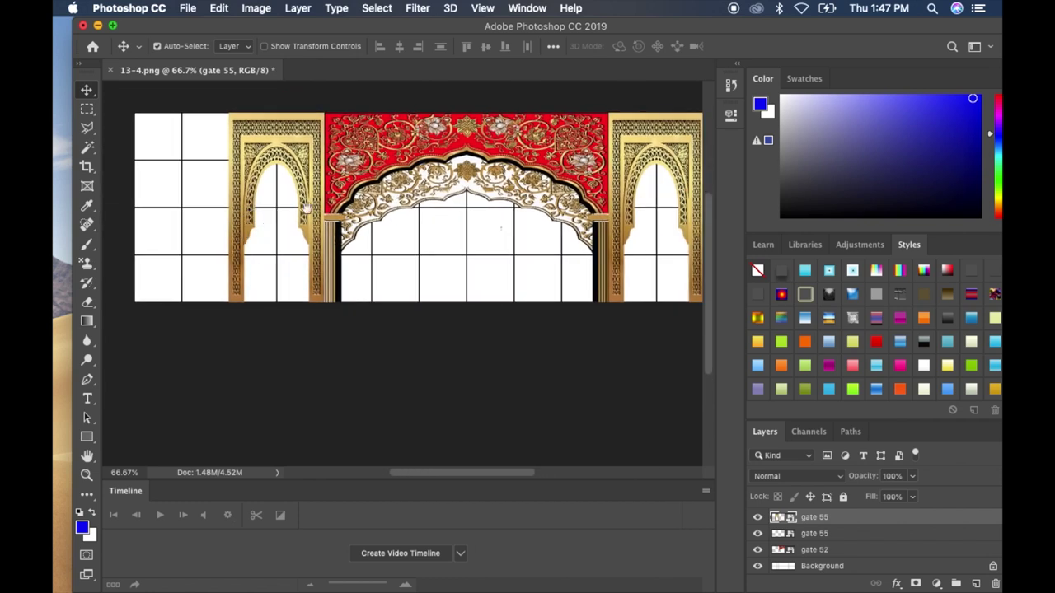
drag(562, 168, 493, 168)
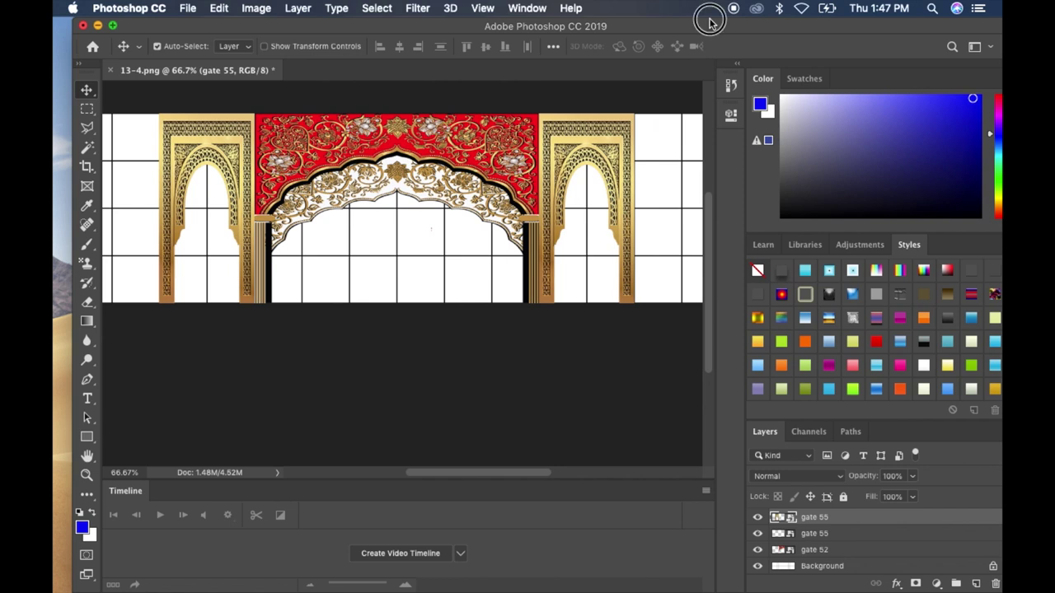
drag(710, 23, 504, 23)
drag(880, 147, 470, 232)
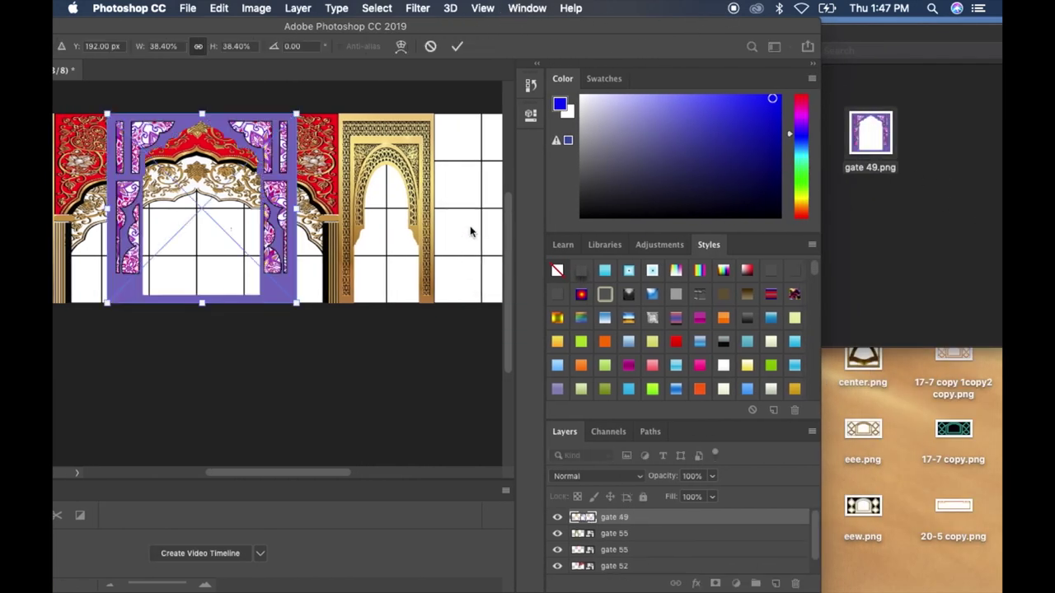
Move the placed gate 49 directly right of the right-hand gate 55, to X 1344.00 px and Y 192.00 px
drag(195, 123, 451, 140)
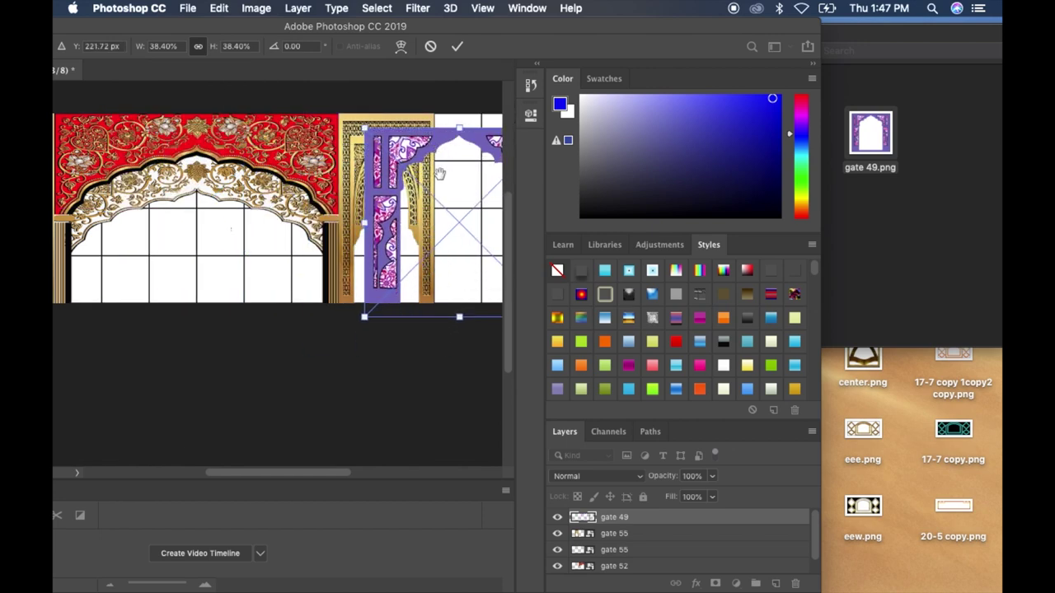
drag(606, 24, 643, 23)
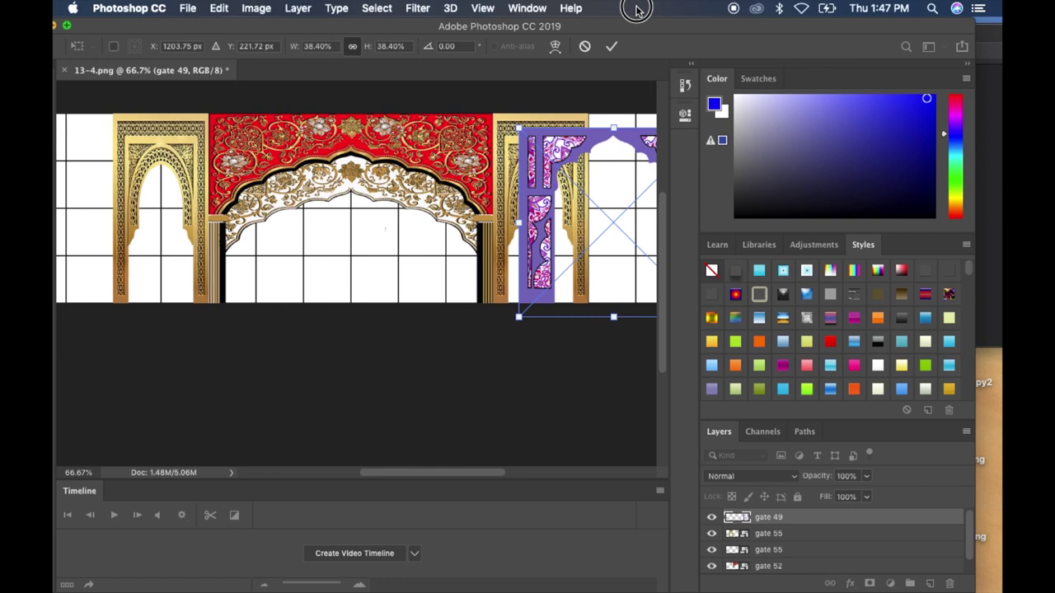
key(super+minus)
drag(555, 265, 614, 265)
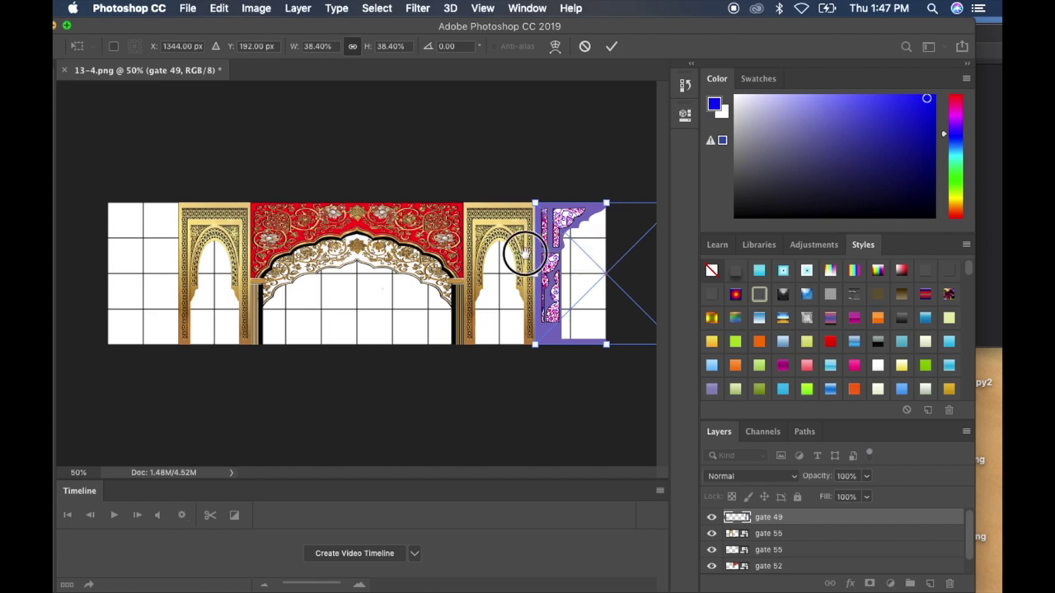
key(super+minus)
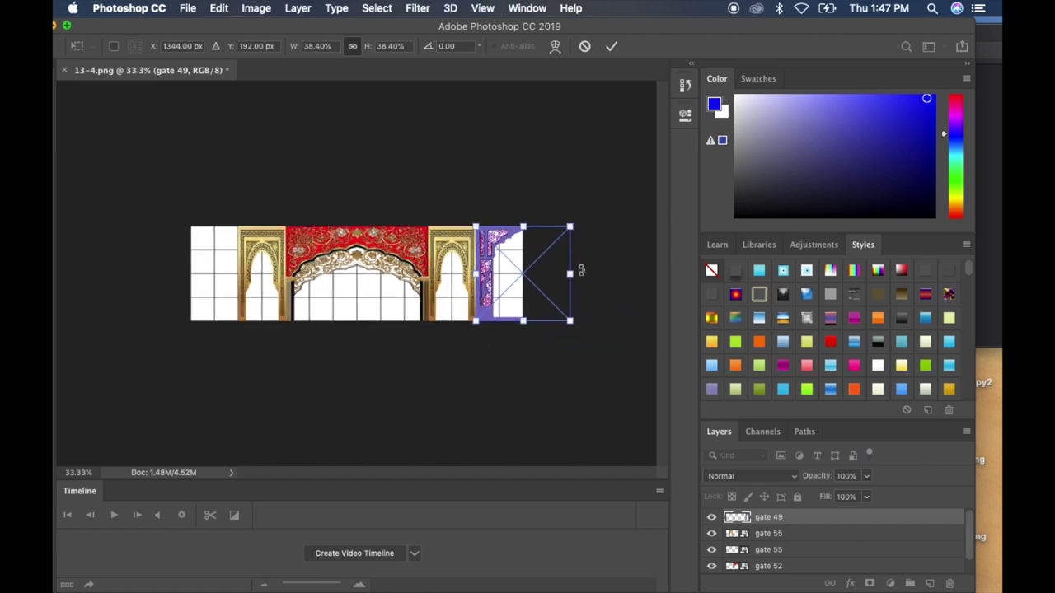
Resize gate 49 to 19.20% width and 38.40% height so it fills the two rightmost grid columns, and apply the transform
drag(571, 273, 527, 271)
drag(499, 319, 500, 322)
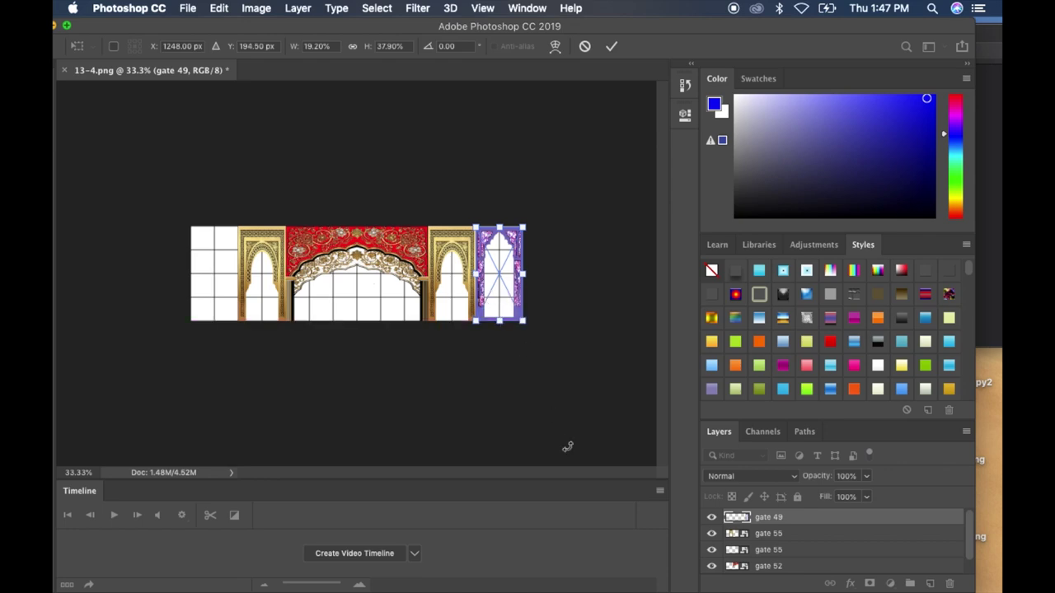
key(super+1)
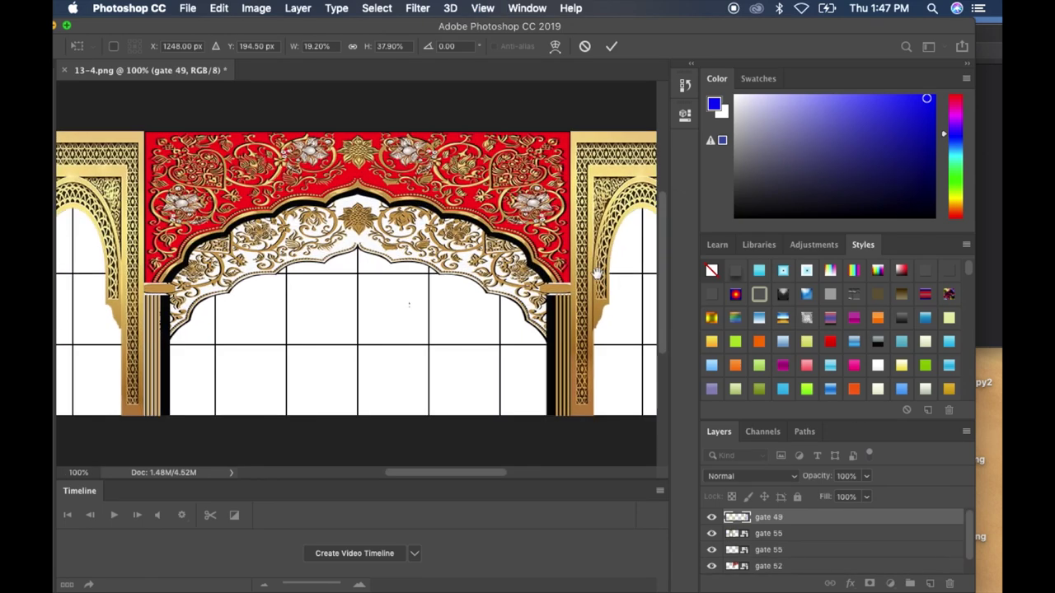
scroll(596, 273, right, 10)
scroll(596, 274, up, 1)
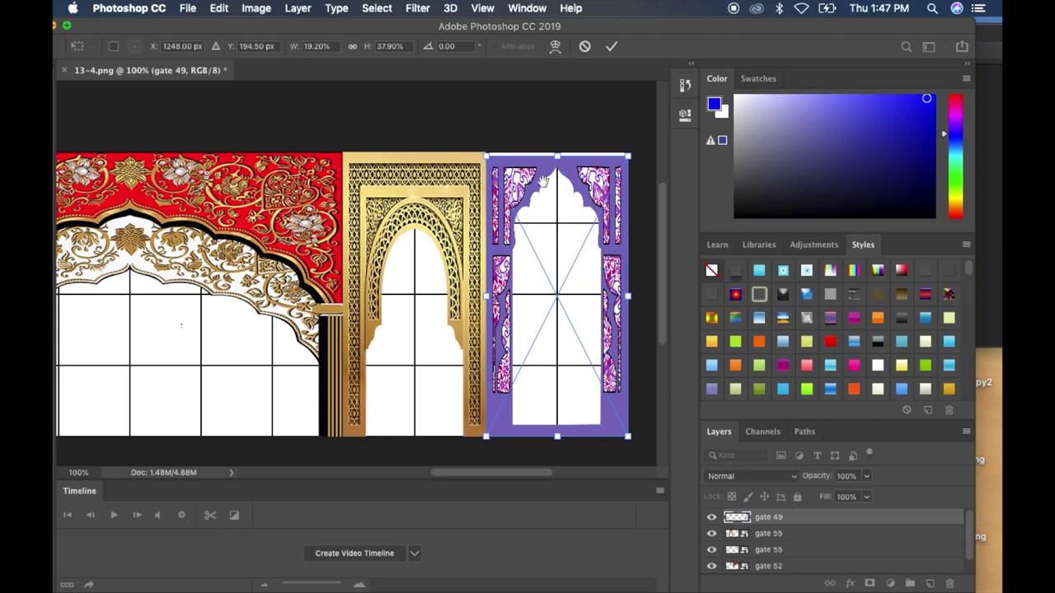
drag(557, 155, 558, 152)
scroll(590, 292, right, 4)
scroll(590, 292, down, 1)
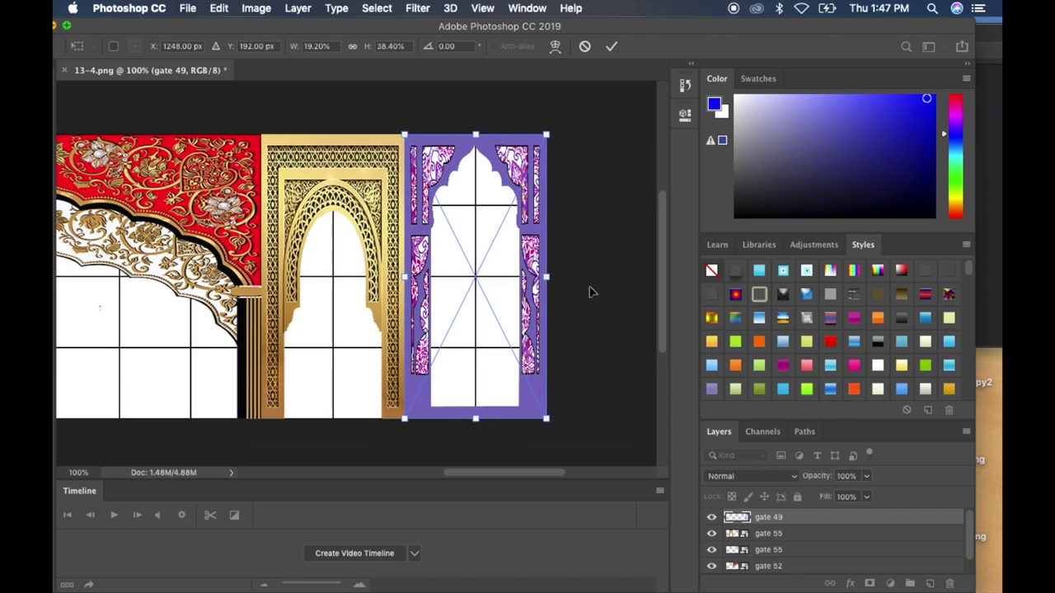
scroll(590, 291, down, 1)
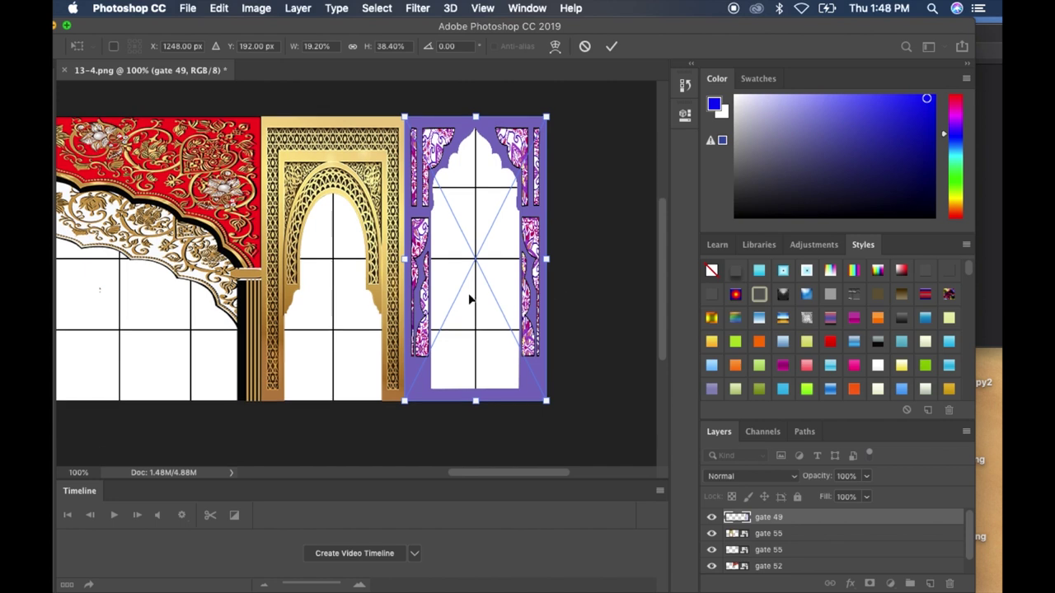
key(Right)
key(Right)
key(Left)
key(Left)
key(Return)
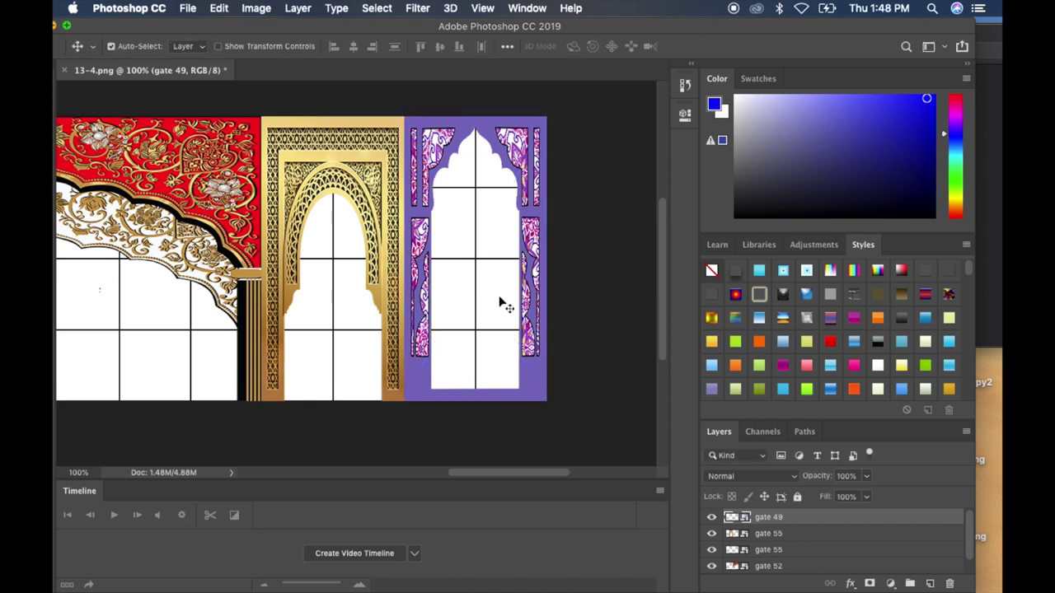
Duplicate gate 49 and align the copy in the two leftmost grid columns, flush with the canvas edges and gate 55
key(super)
scroll(294, 217, left, 10)
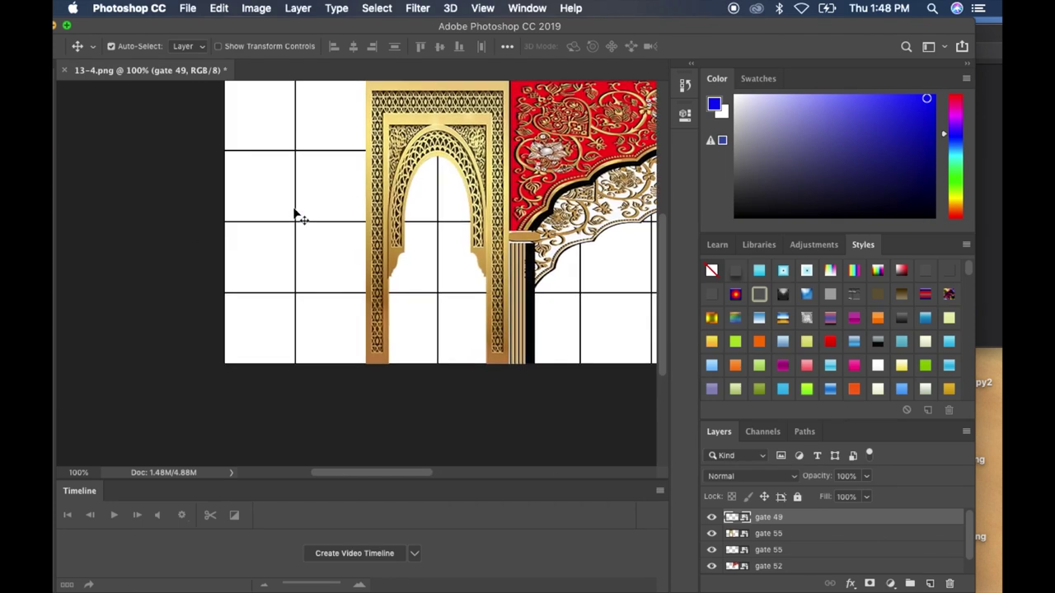
click(267, 198)
key(super+v)
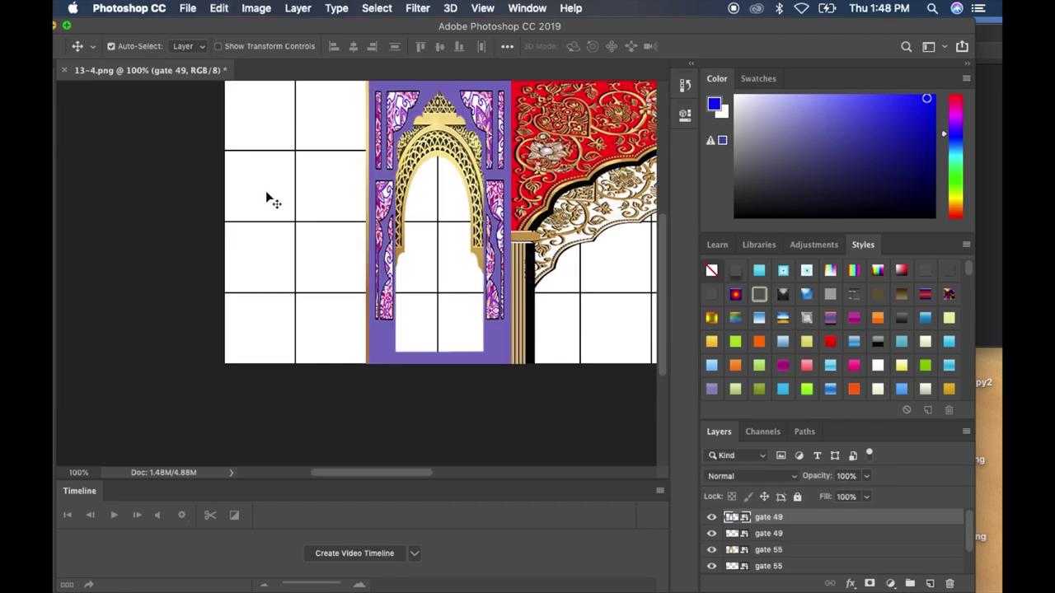
drag(429, 86, 290, 98)
key(Left)
key(Left)
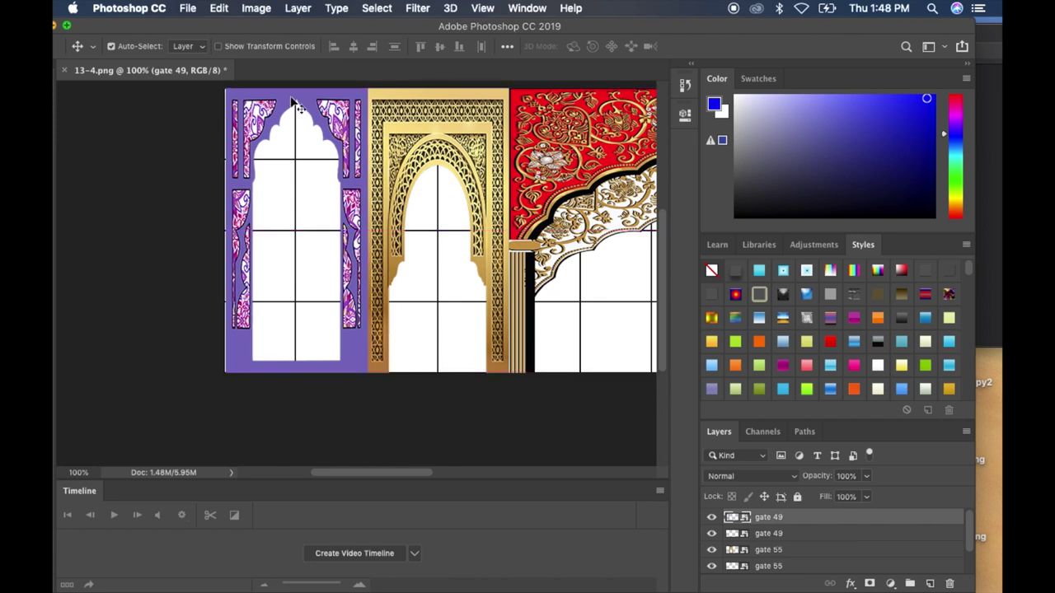
key(Left)
key(Left)
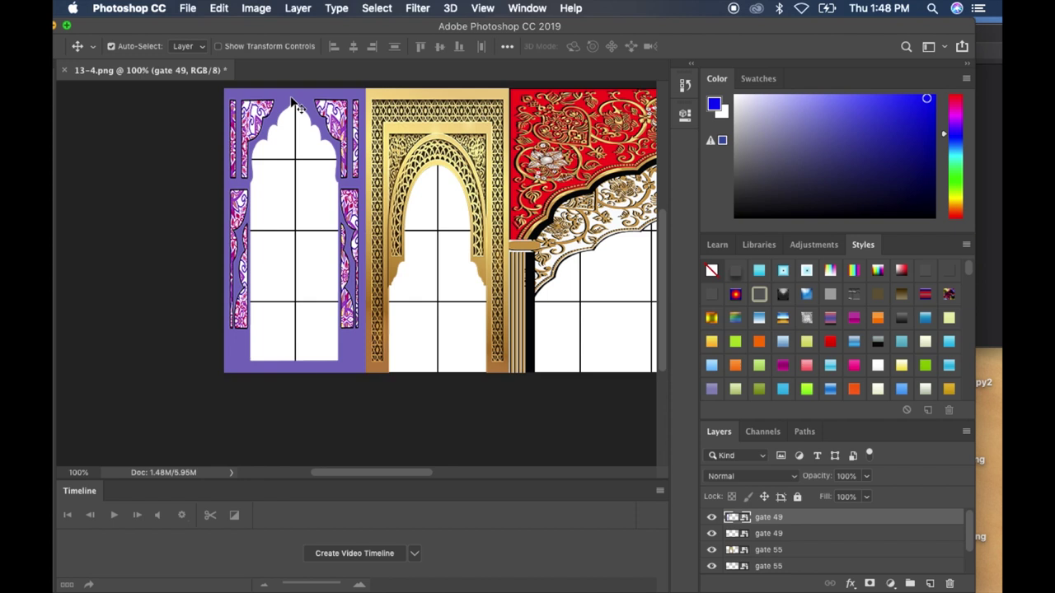
key(Up)
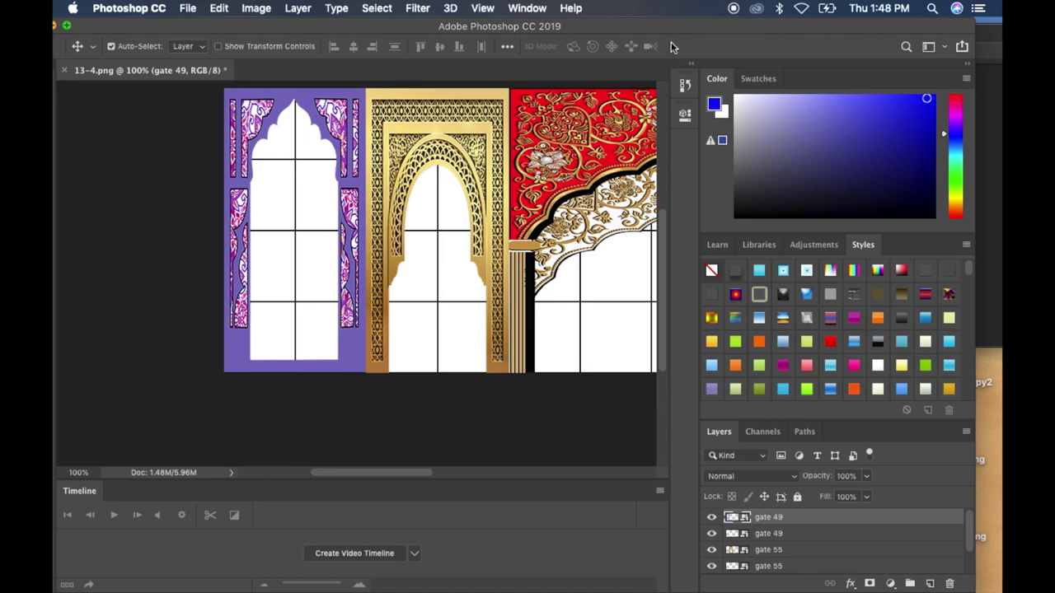
Hide the Background layer containing the grid
drag(675, 24, 571, 34)
scroll(699, 544, down, 1)
scroll(699, 544, down, 1)
click(612, 574)
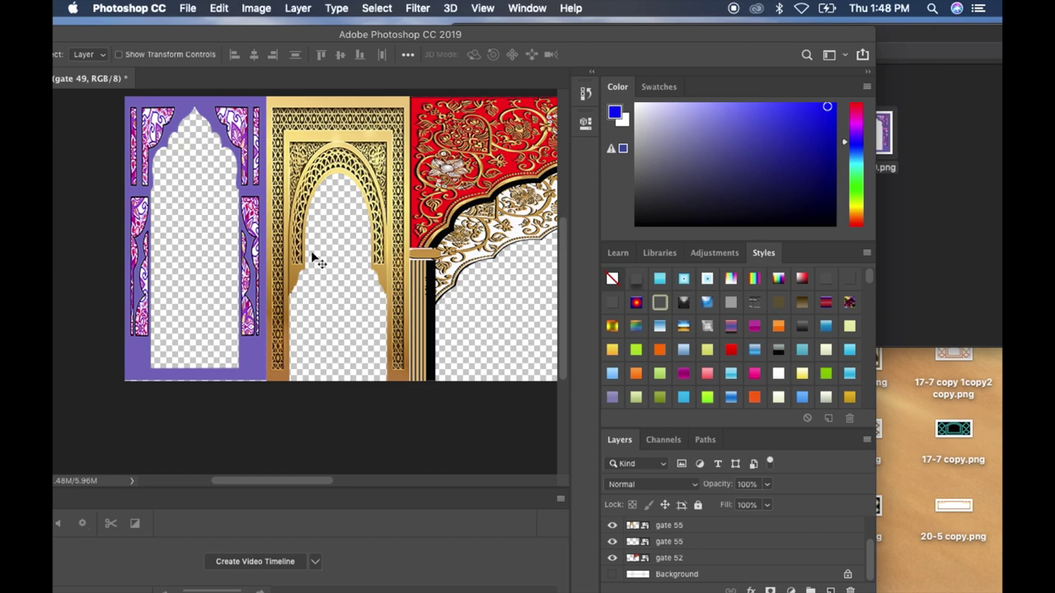
key(super+minus)
key(super+minus)
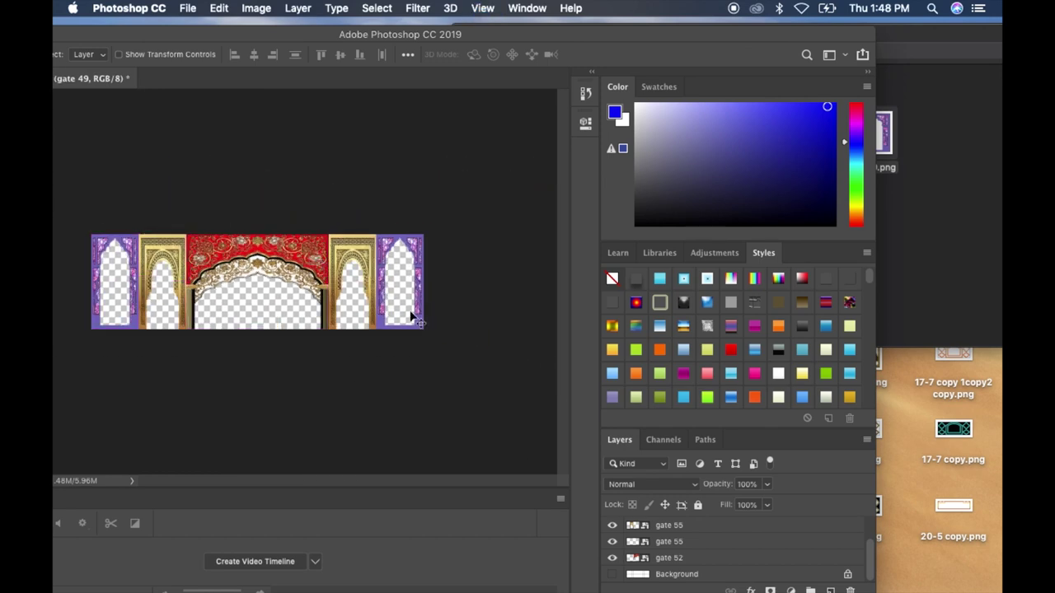
Save the gate composition to the Desktop as a PNG copy named 13-4 copy.png
drag(299, 36, 452, 7)
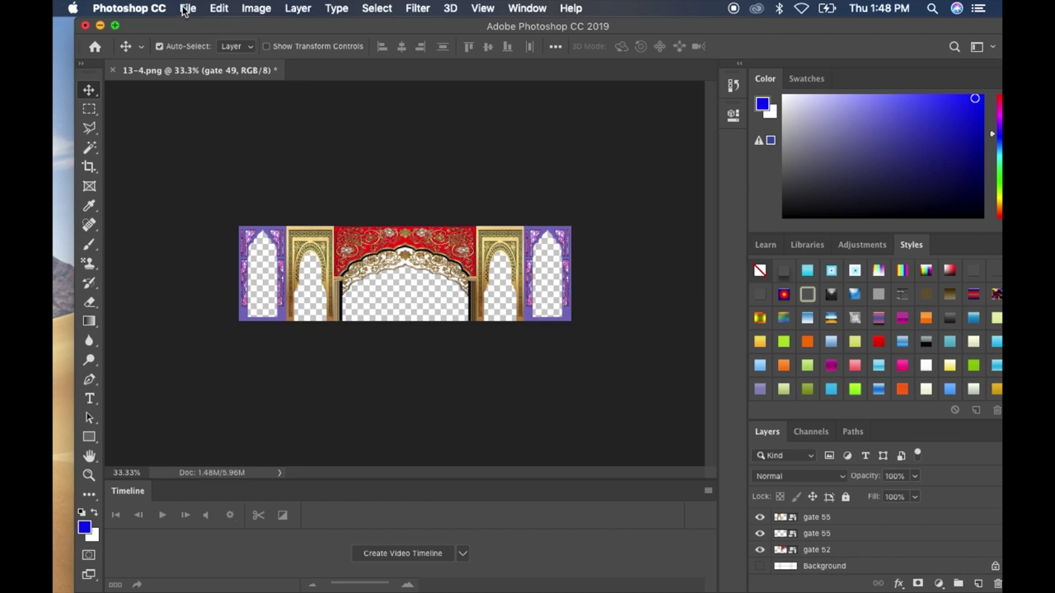
click(187, 9)
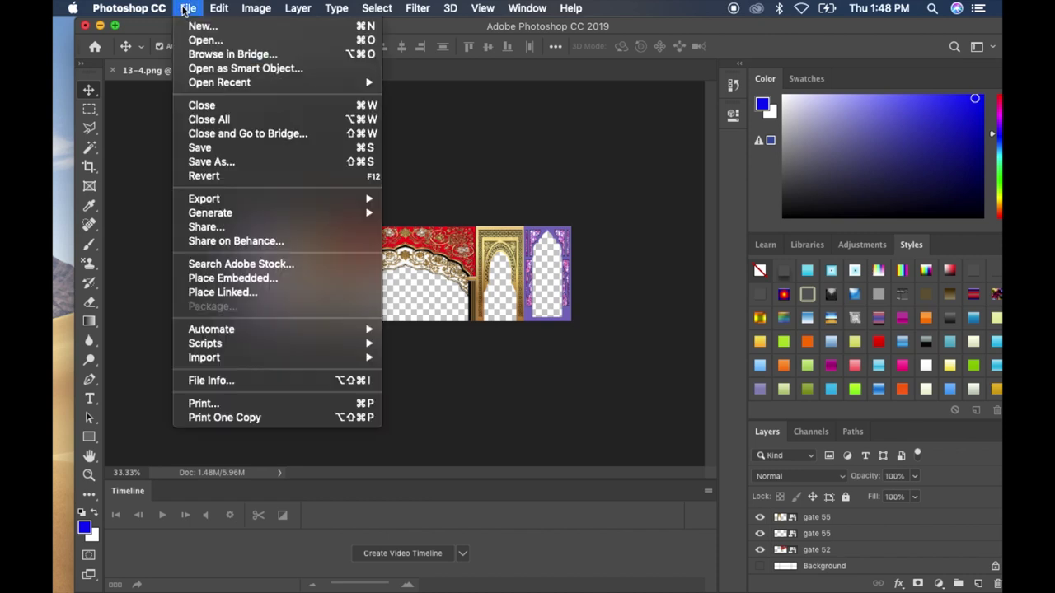
click(247, 167)
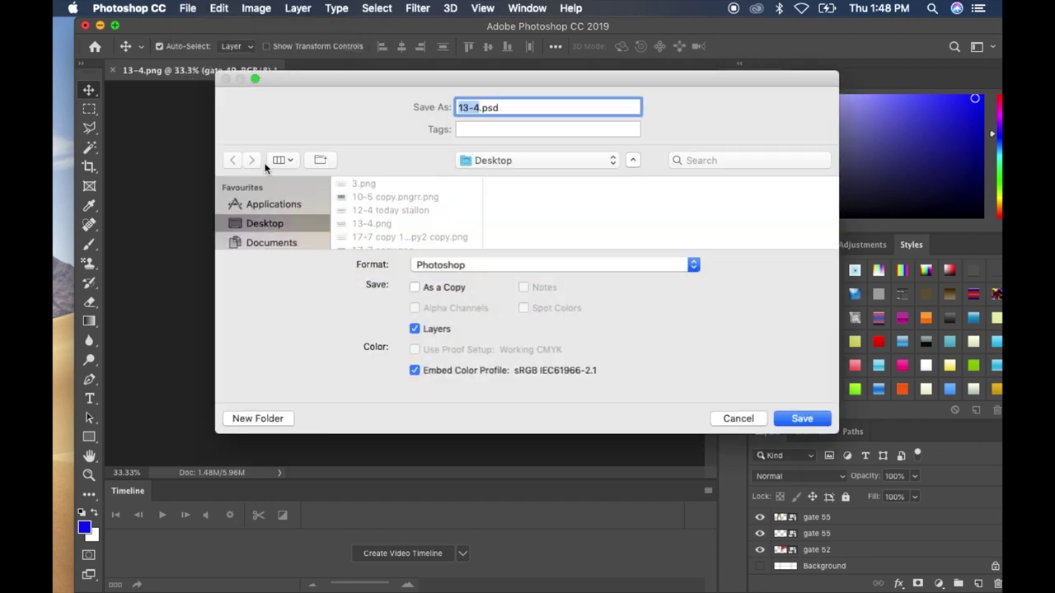
click(521, 263)
click(454, 461)
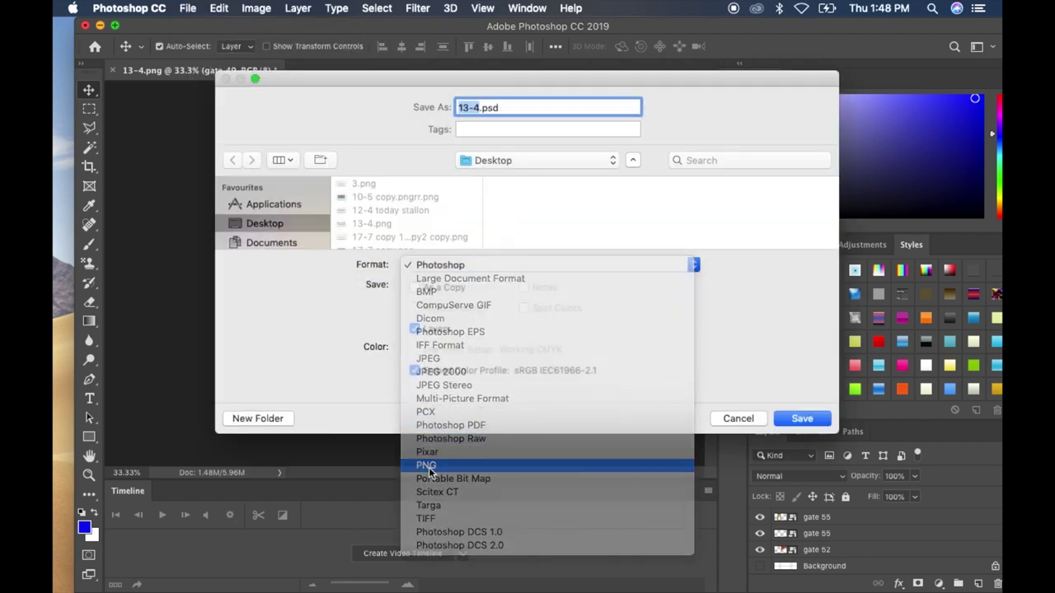
click(532, 108)
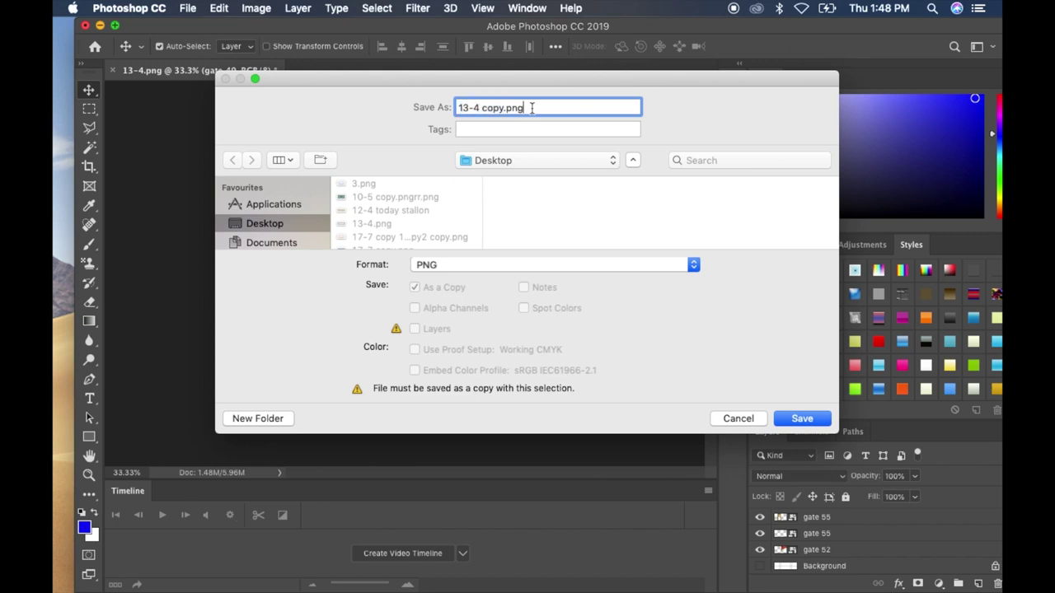
click(799, 419)
click(618, 255)
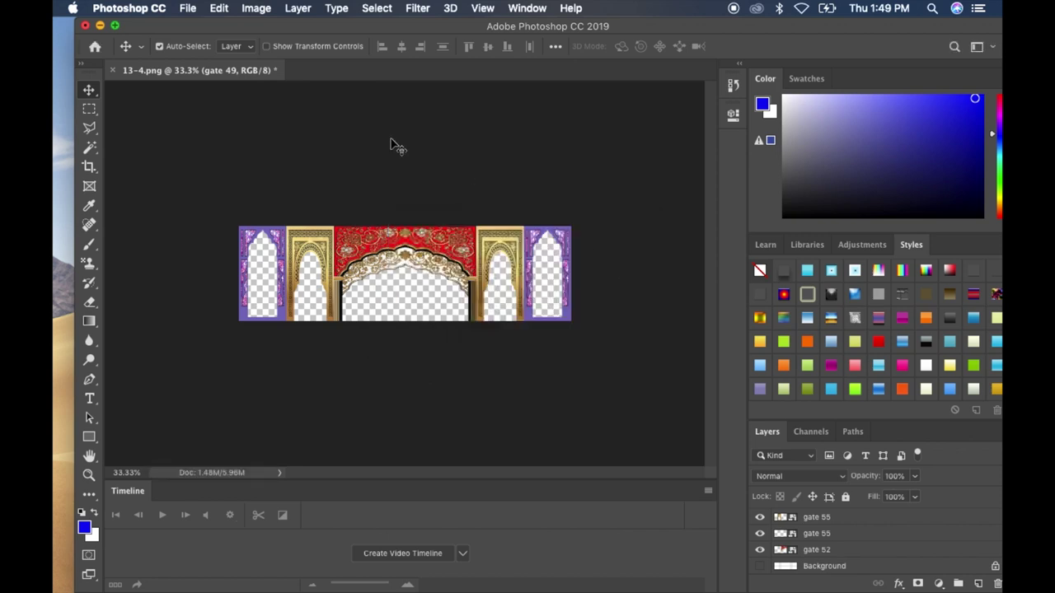
mouse_move(370, 28)
mouse_down()
mouse_move(339, 18)
mouse_move(370, 19)
mouse_up()
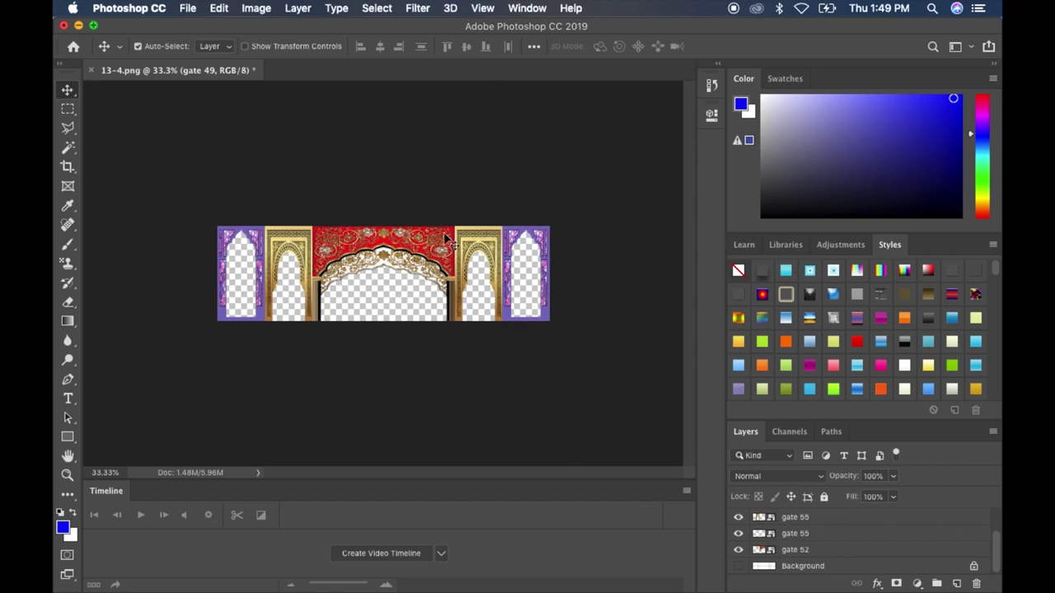
mouse_move(442, 30)
mouse_down()
mouse_move(560, 26)
mouse_move(449, 22)
mouse_up()
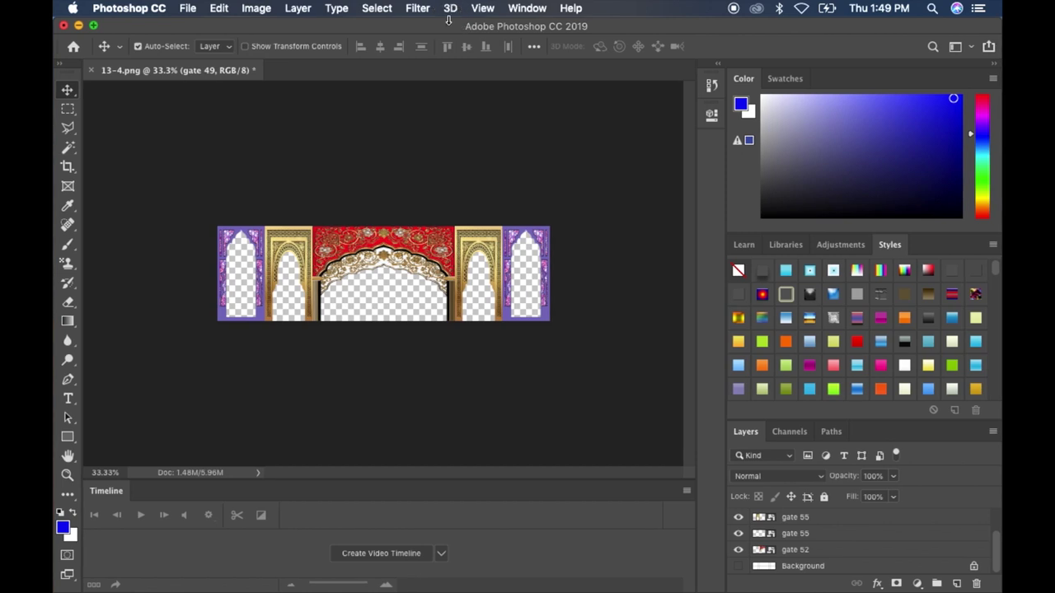